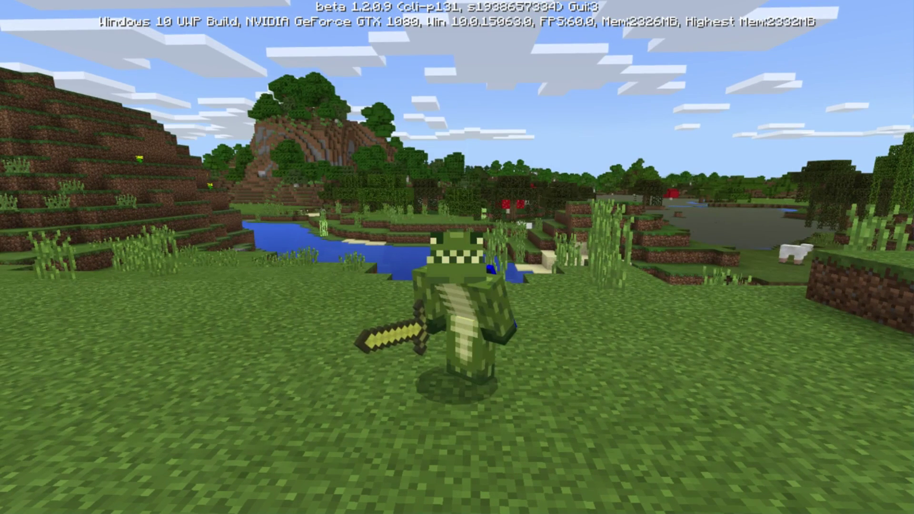
# Switch to third-person view (F5), walk across the grass showing the blue cape, then open Choose Skin from the pause menu
pyautogui.moveTo(457, 257)
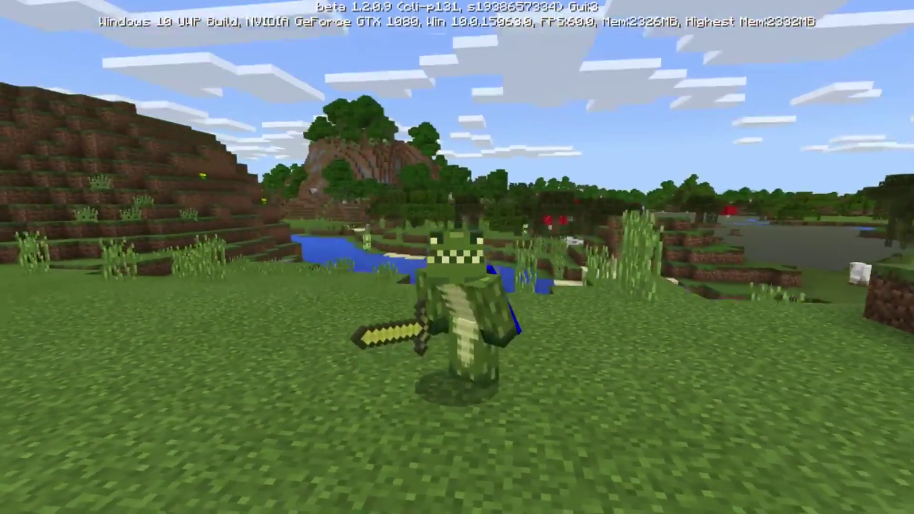
pyautogui.press('F5')
pyautogui.press('F5')
pyautogui.press('w')
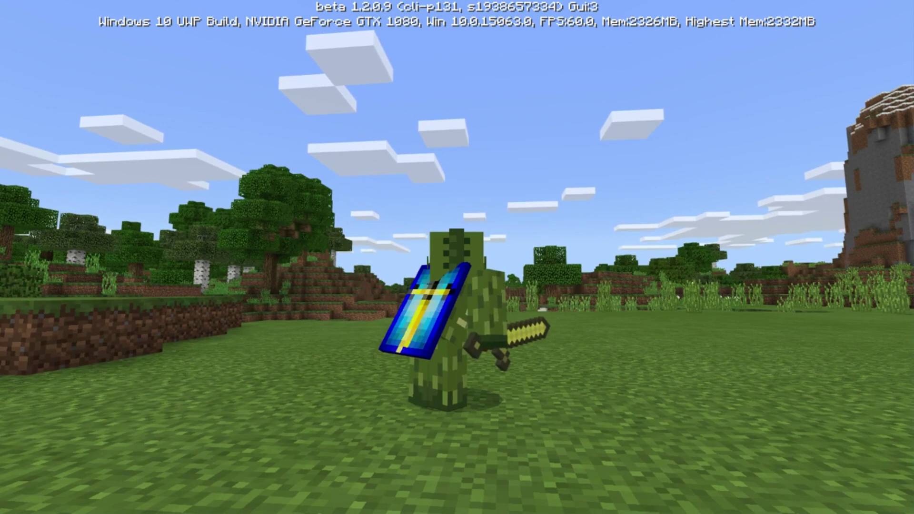
pyautogui.press('w')
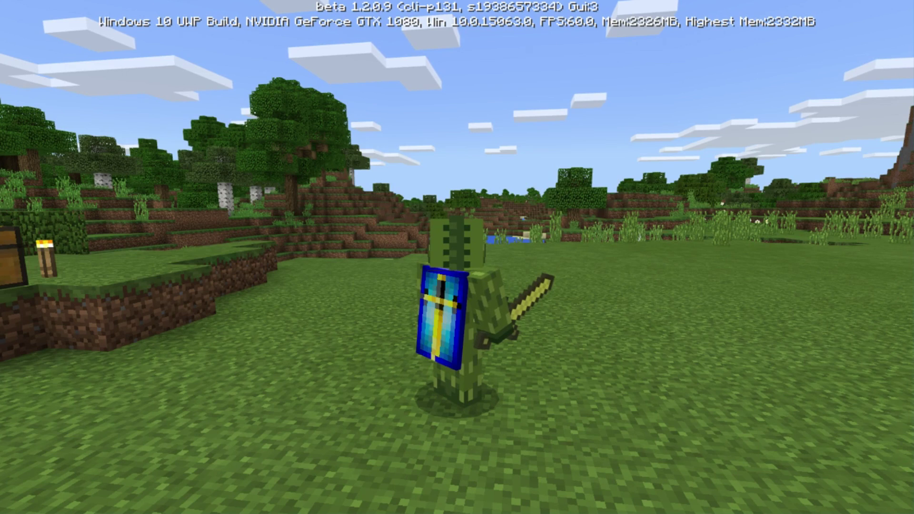
pyautogui.press('Escape')
pyautogui.click(498, 435)
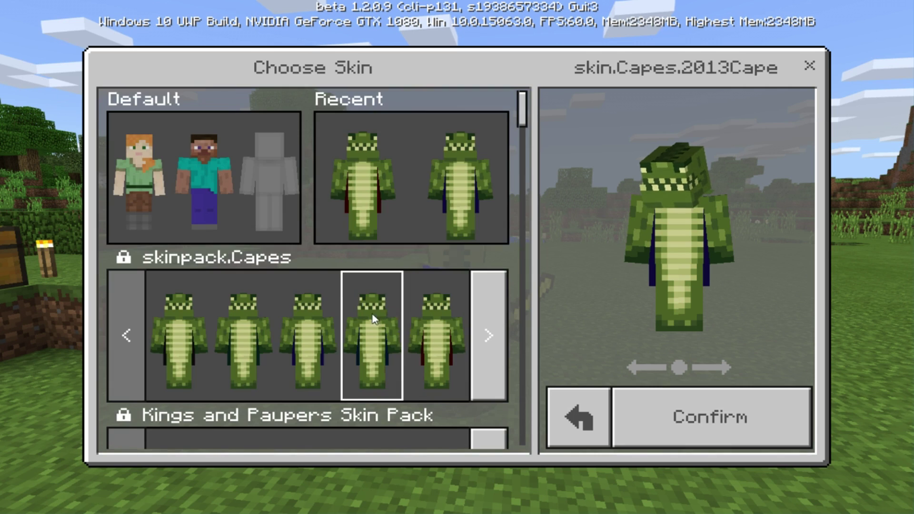
# Rotate the preview and view the 2016, 2015, 2013, 2012 and 2011 cape skins
pyautogui.moveTo(733, 236); pyautogui.dragTo(693, 244)
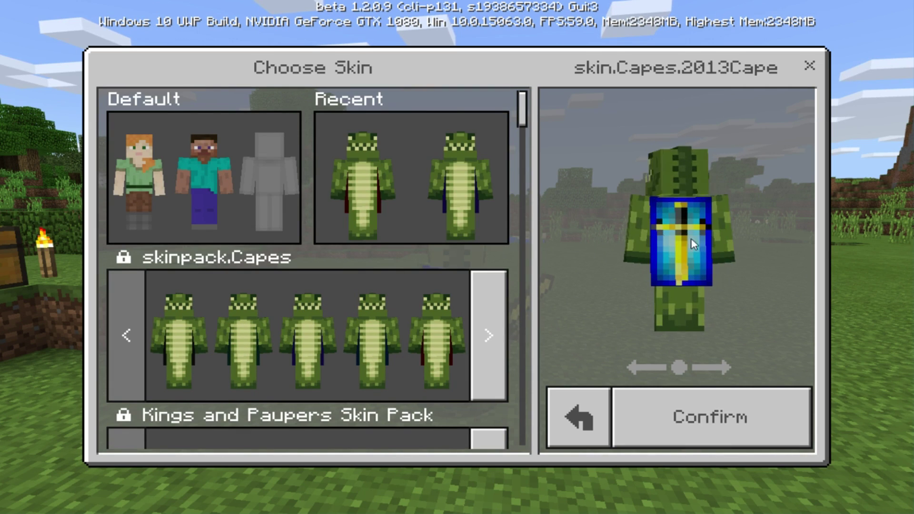
pyautogui.click(179, 331)
pyautogui.click(231, 321)
pyautogui.click(305, 327)
pyautogui.click(380, 328)
pyautogui.click(440, 329)
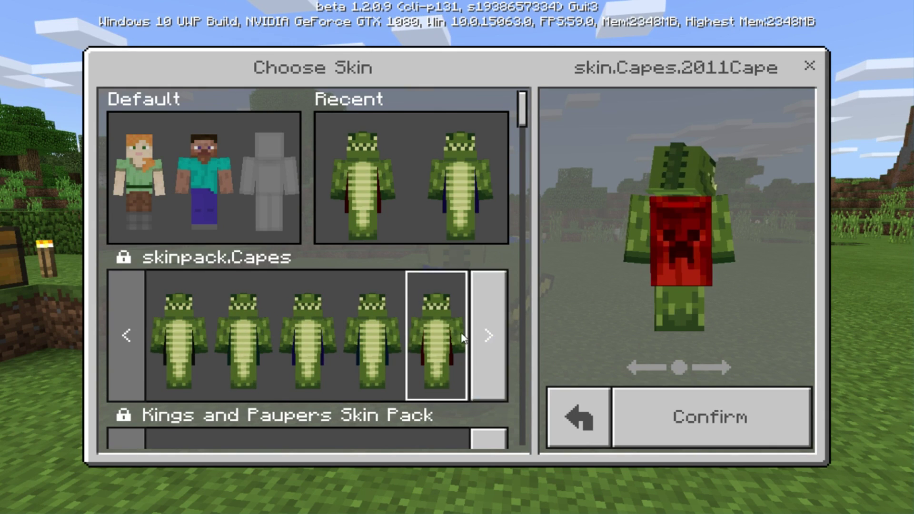
# Page to the Custom Cape skin, revisit the 2011, 2012 and 2013 capes, then close the chooser
pyautogui.click(476, 335)
pyautogui.click(442, 339)
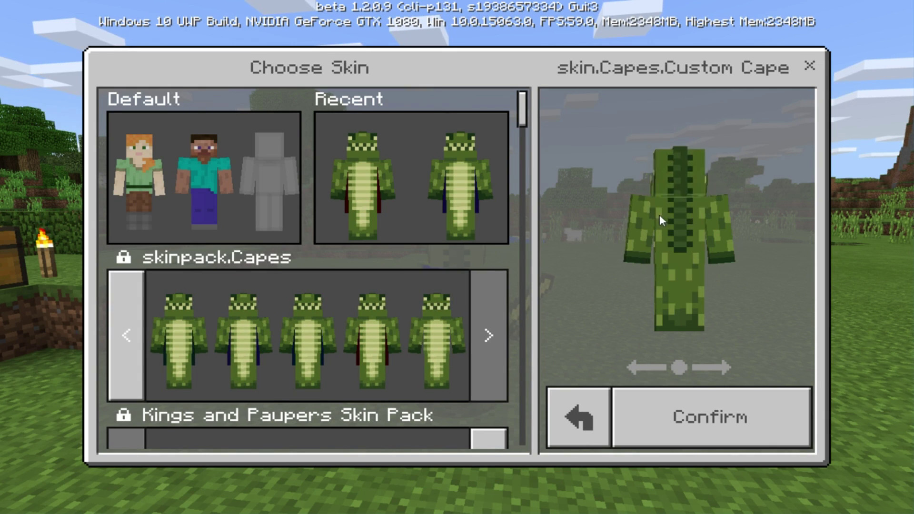
pyautogui.click(371, 329)
pyautogui.click(307, 328)
pyautogui.click(240, 333)
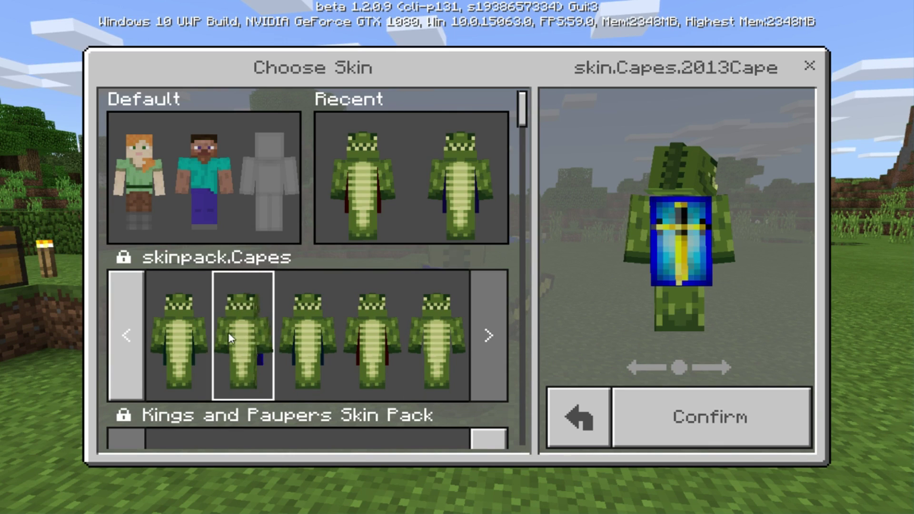
pyautogui.click(810, 66)
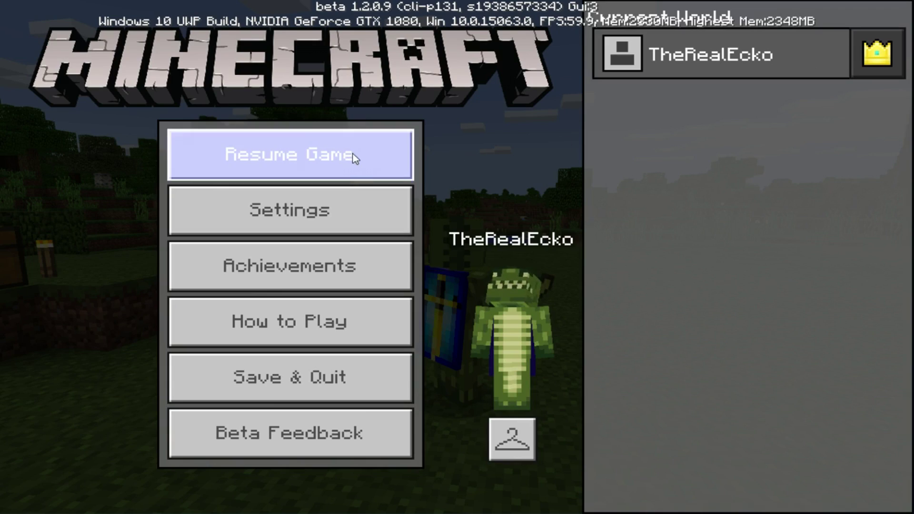
# Resume the game from the pause menu
pyautogui.click(354, 157)
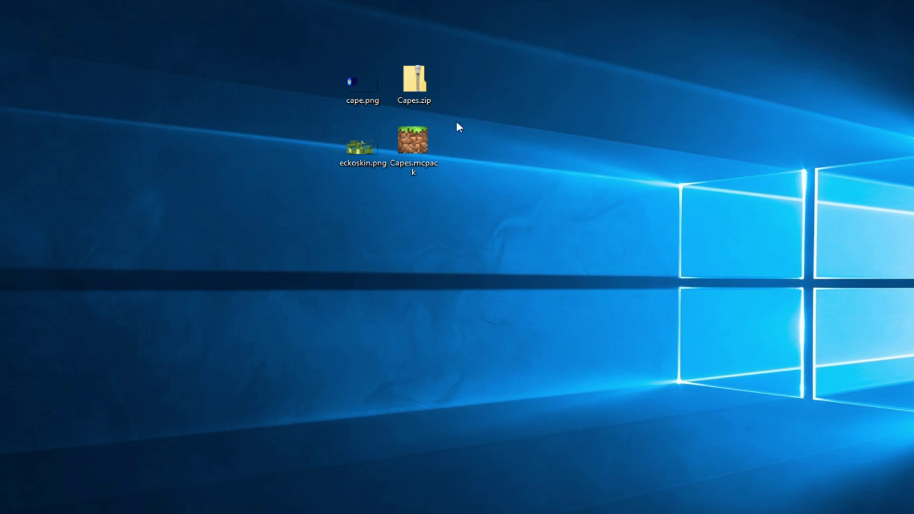
# Open Capes.mcpack from the desktop so Minecraft launches to import it
pyautogui.doubleClick(423, 138)
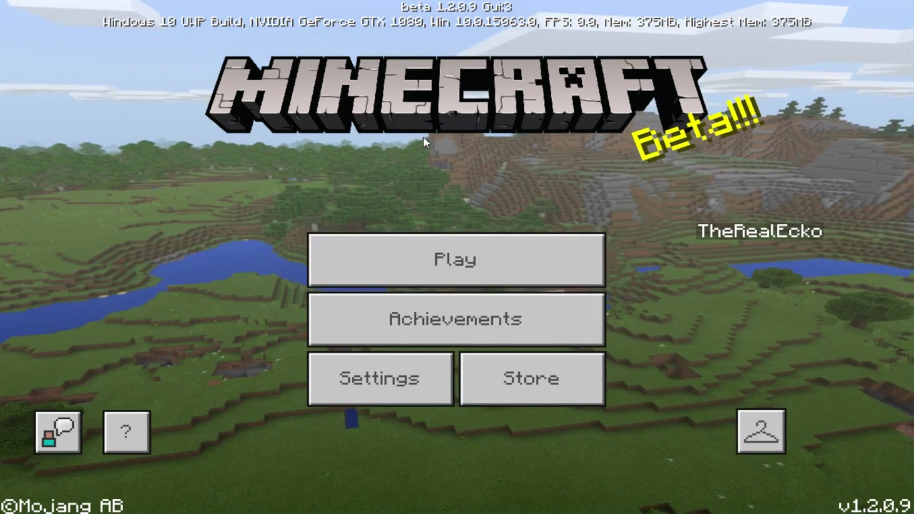
# Preview the 2016, 2015, 2013, 2012 and 2011 capes in Choose Skin, then close it and quit Minecraft
pyautogui.click(764, 432)
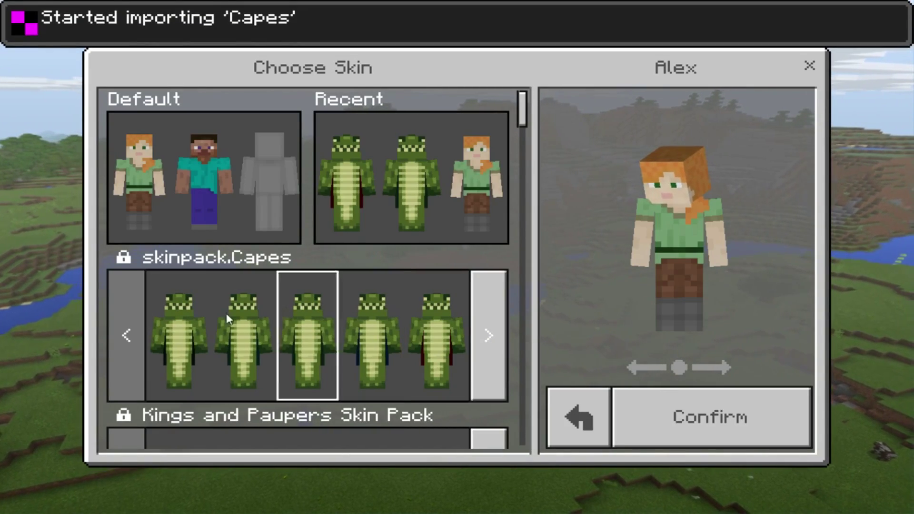
pyautogui.click(153, 319)
pyautogui.moveTo(686, 223); pyautogui.dragTo(526, 231)
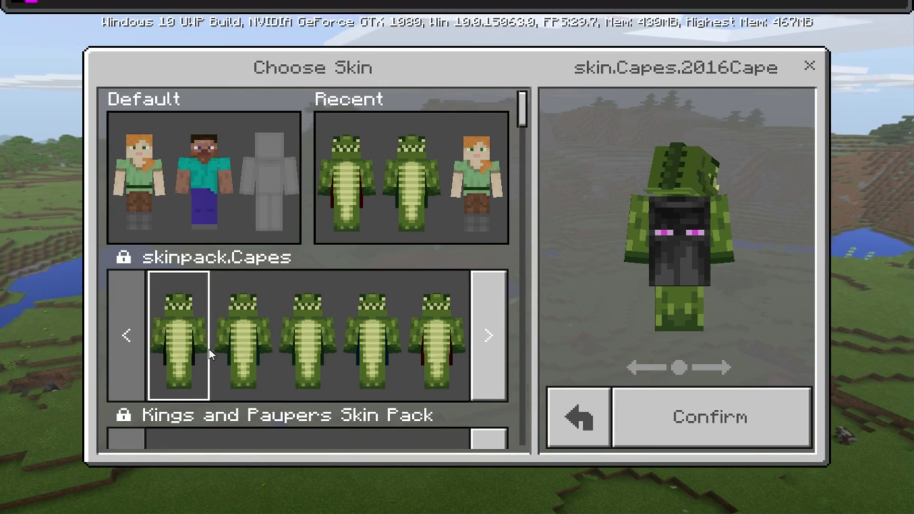
pyautogui.click(308, 340)
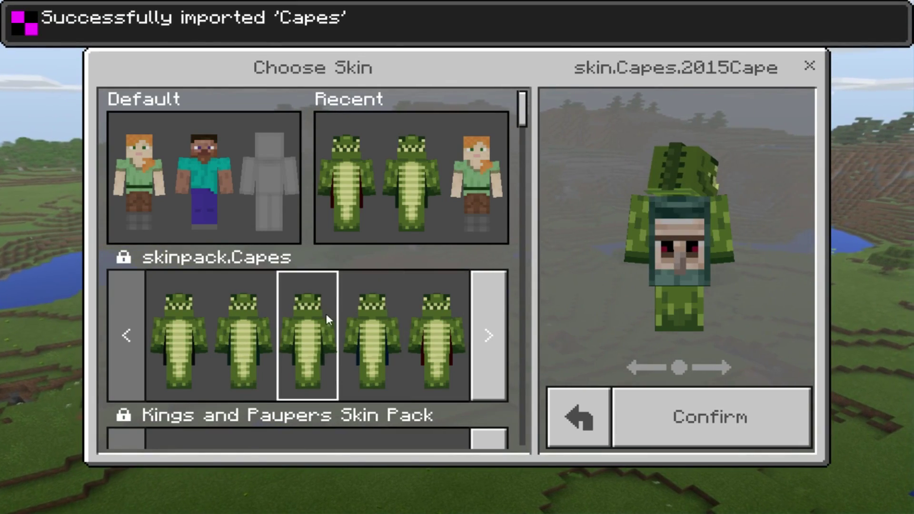
pyautogui.click(371, 336)
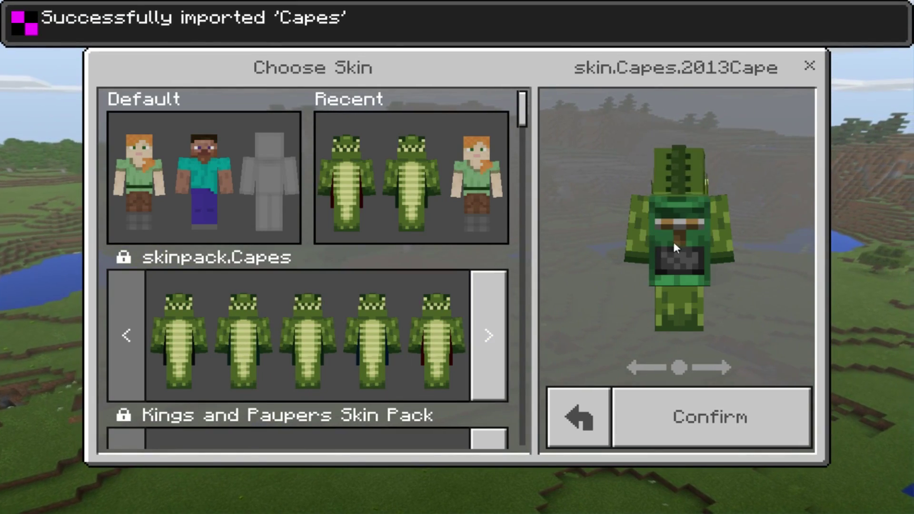
pyautogui.click(372, 336)
pyautogui.click(429, 340)
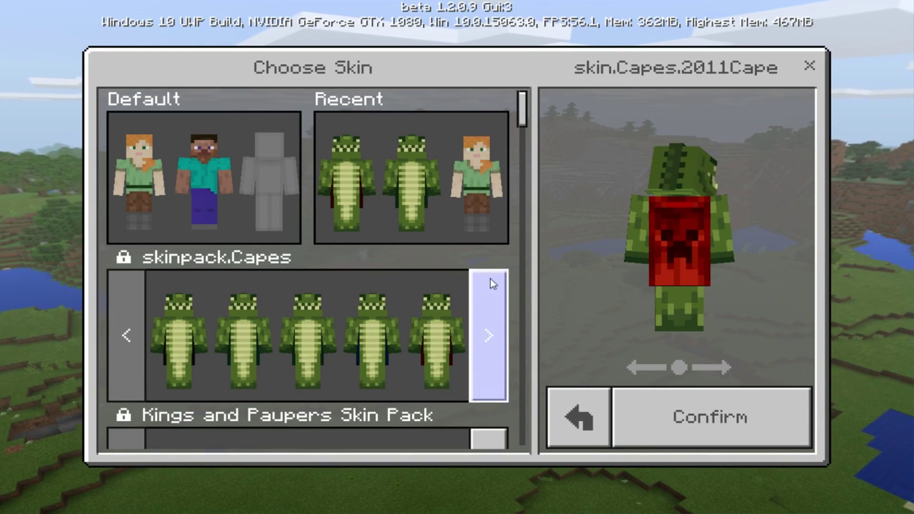
pyautogui.click(809, 73)
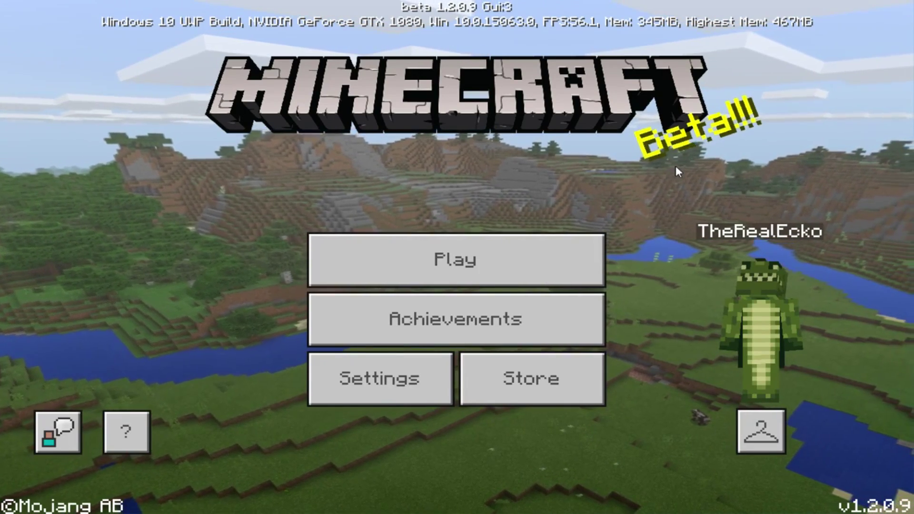
pyautogui.click(901, 6)
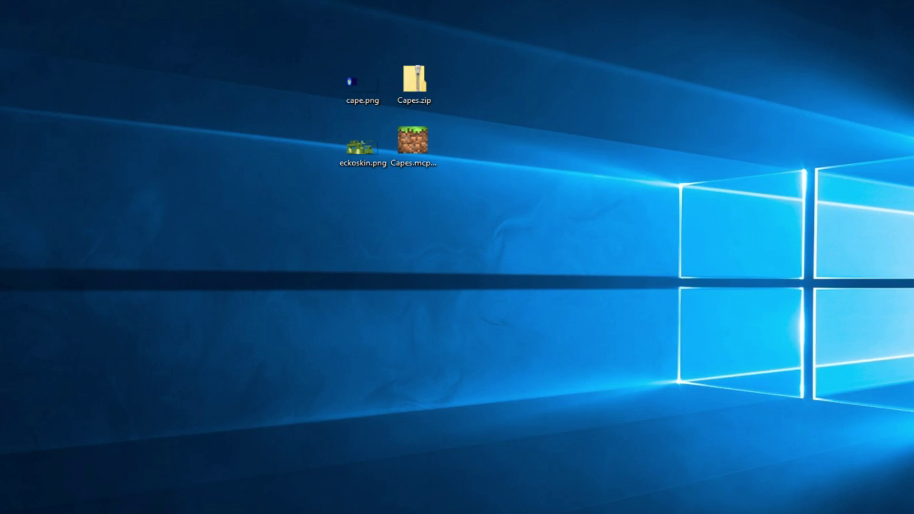
# Open File Explorer and paste the com.mojang resource_packs folder path into the address bar
pyautogui.press('super+e')
pyautogui.click(198, 60)
pyautogui.click(212, 59)
pyautogui.hotkey('ctrl', 'a')
pyautogui.write('C:\\Users\\Name of User\\AppData\\Local\\Packages\\Microsoft.MinecraftUWP_8wekyb3d8bbwe\\LocalState\\games\\com.mojang\\resource_packs')
pyautogui.moveTo(212, 60); pyautogui.dragTo(40, 56)
pyautogui.click(205, 59)
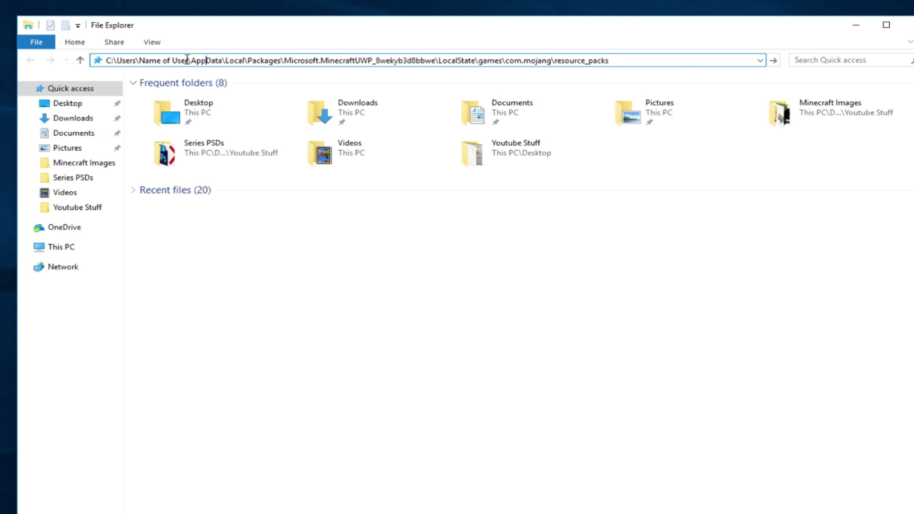
# Replace the user-name placeholder in the path with the account's username and go to resource_packs
pyautogui.moveTo(189, 61); pyautogui.dragTo(143, 56)
pyautogui.write('scott')
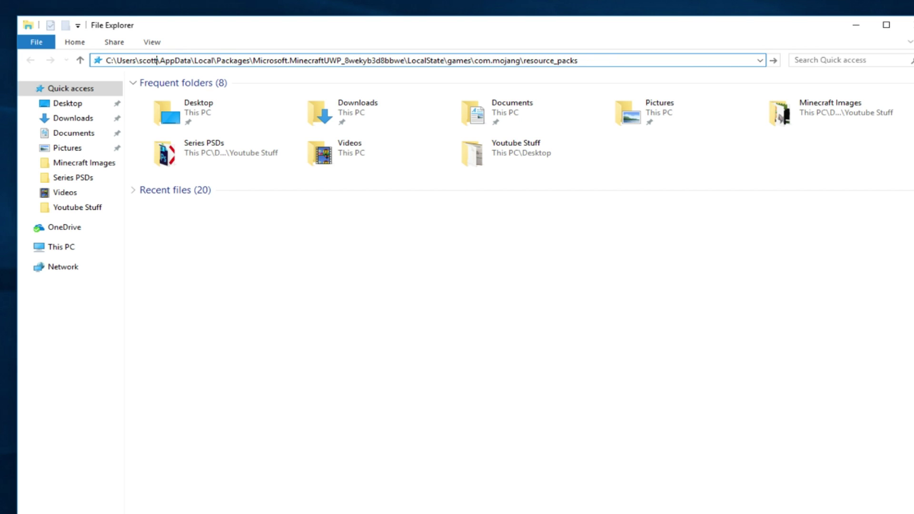
pyautogui.press('Return')
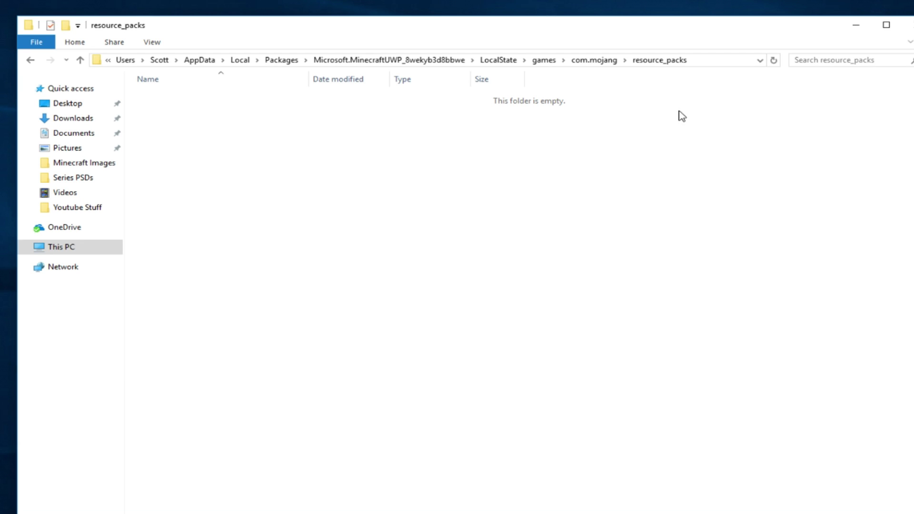
# Navigate from com.mojang into skin_packs\Capes, then minimise and restore the window
pyautogui.click(598, 62)
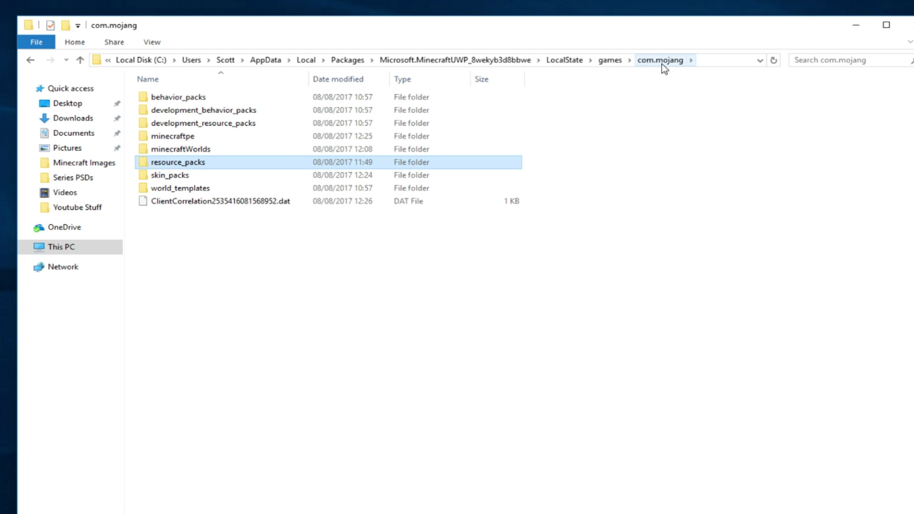
pyautogui.click(167, 177)
pyautogui.doubleClick(166, 177)
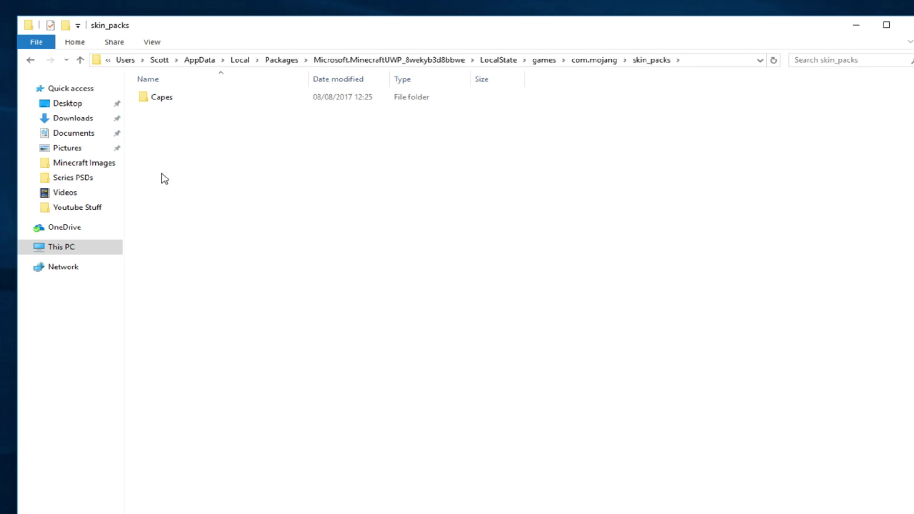
pyautogui.doubleClick(162, 99)
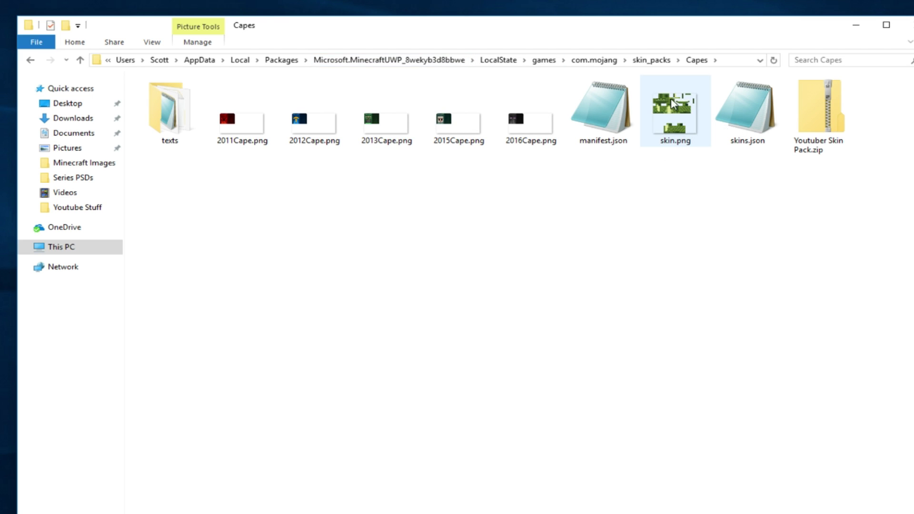
pyautogui.click(857, 29)
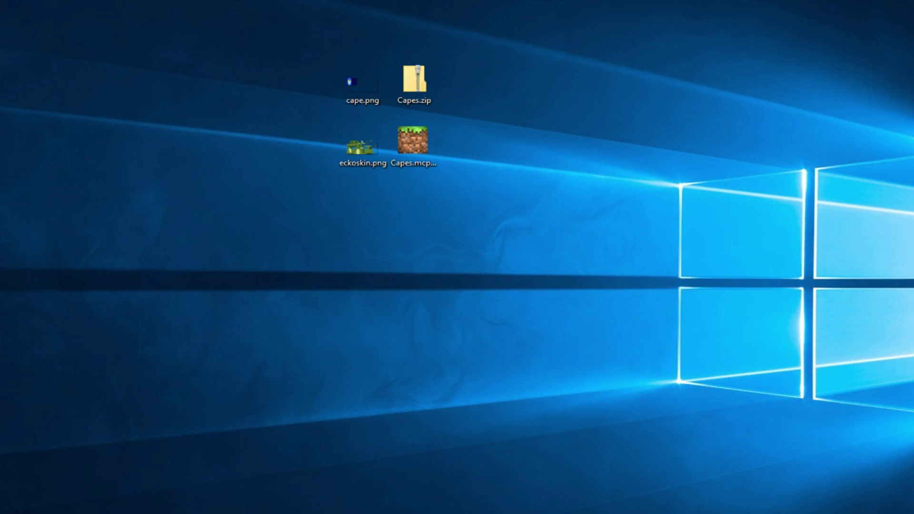
pyautogui.hotkey('alt', 'Tab')
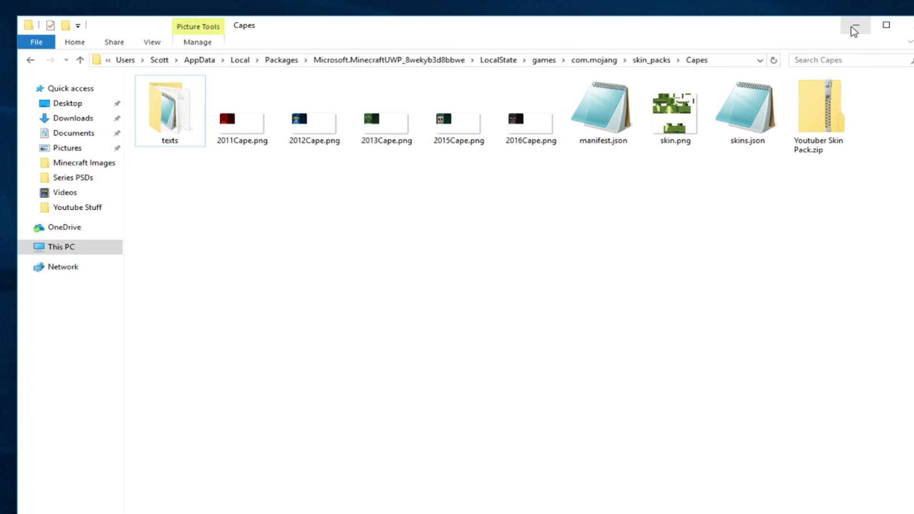
# Rename the desktop cape.png to 2013cape, accepting the duplicate name, and drag it into the Capes folder
pyautogui.click(854, 29)
pyautogui.rightClick(363, 79)
pyautogui.click(401, 439)
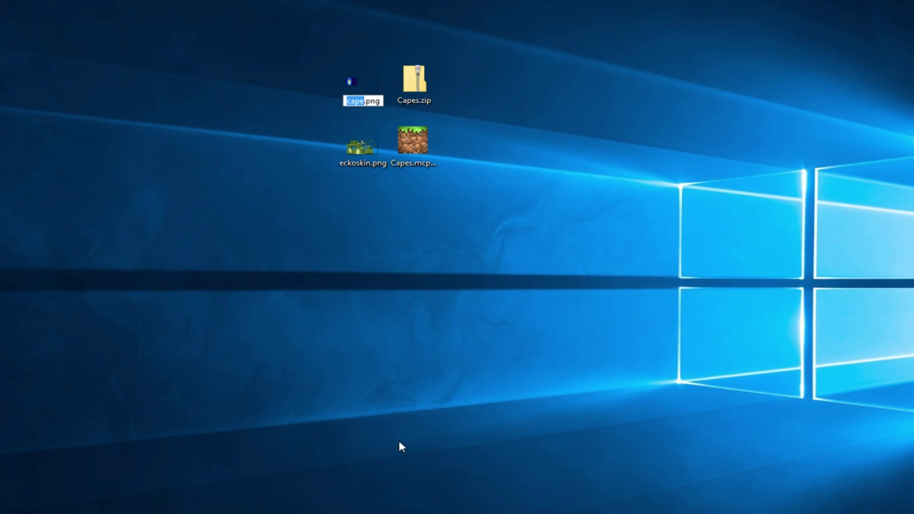
pyautogui.write('2013cape')
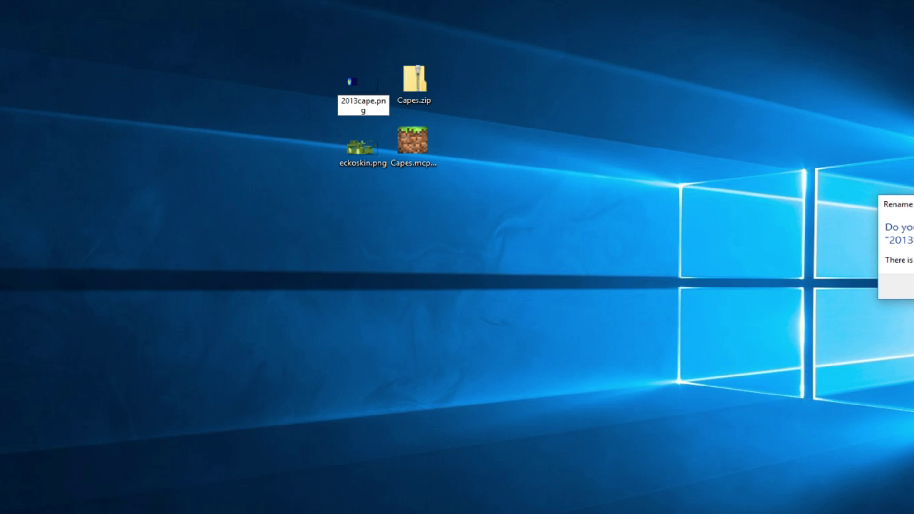
pyautogui.press('Return')
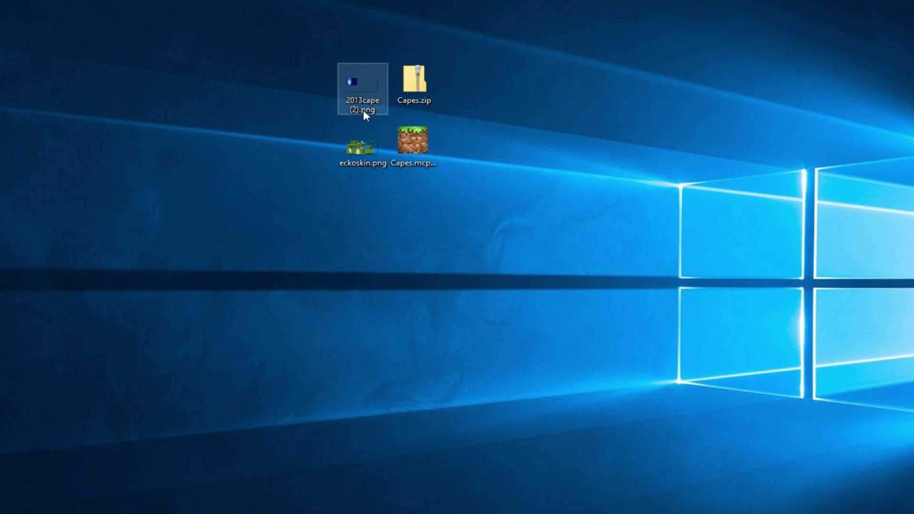
pyautogui.moveTo(245, 85); pyautogui.dragTo(396, 268)
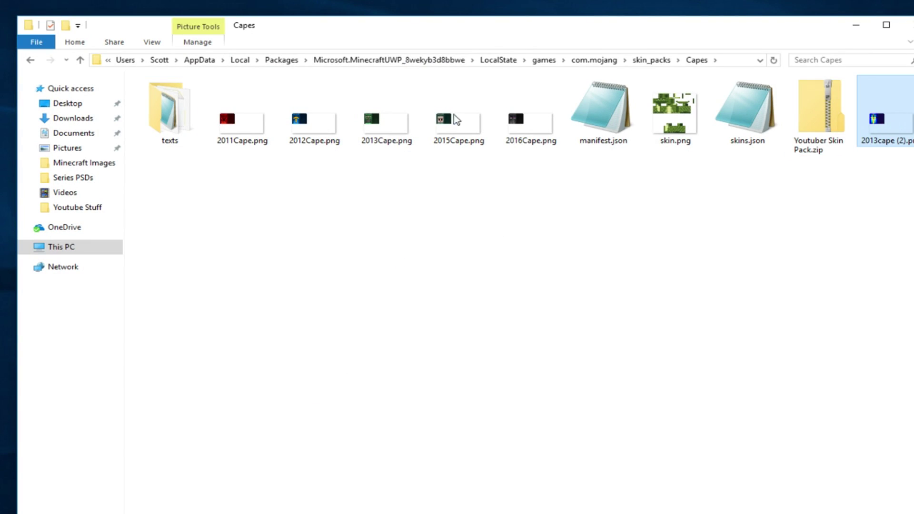
# Delete the original 2013Cape.png and rename 2013cape (2).png to 2013cape.png
pyautogui.click(388, 126)
pyautogui.press('Delete')
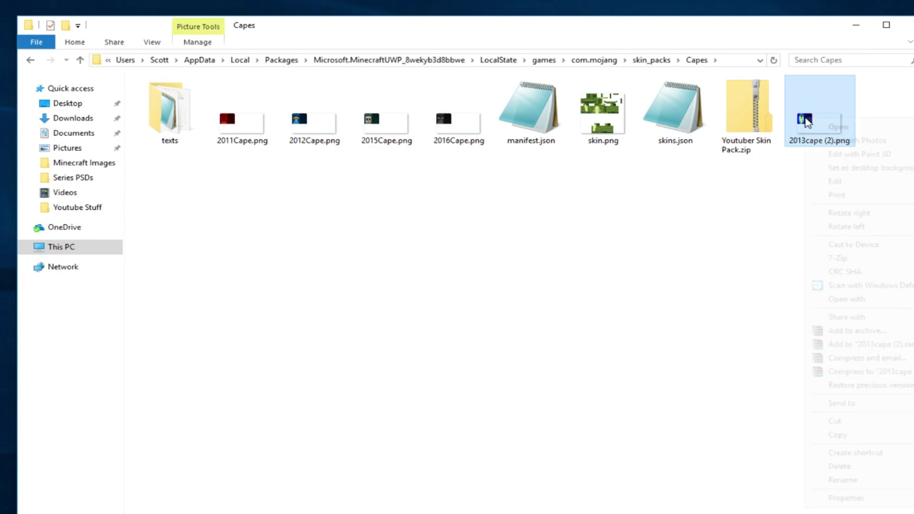
pyautogui.rightClick(805, 118)
pyautogui.click(841, 480)
pyautogui.press('Right')
pyautogui.press('BackSpace')
pyautogui.press('BackSpace')
pyautogui.press('BackSpace')
pyautogui.press('BackSpace')
pyautogui.press('BackSpace')
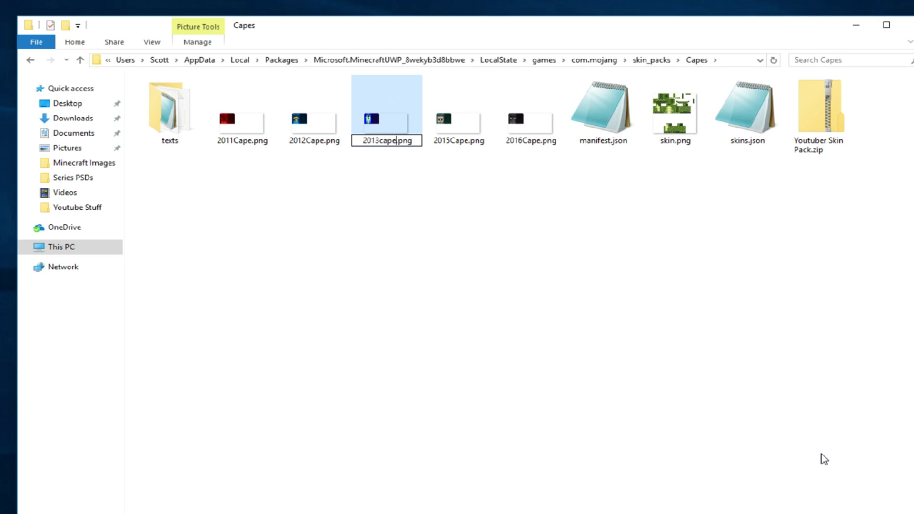
pyautogui.press('Return')
# Correct the file name's capitalisation to 2013Cape.png, then open Start to launch Minecraft
pyautogui.click(443, 186)
pyautogui.click(407, 139)
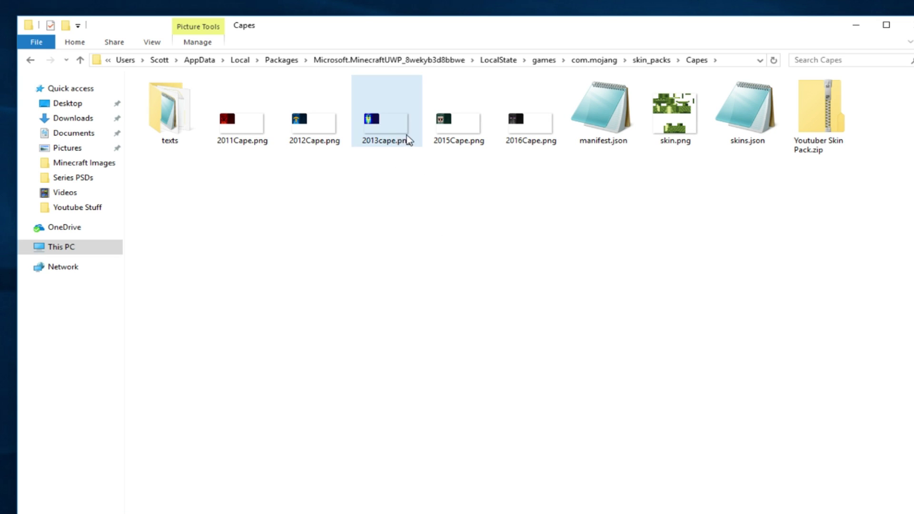
pyautogui.rightClick(384, 120)
pyautogui.click(431, 481)
pyautogui.click(384, 140)
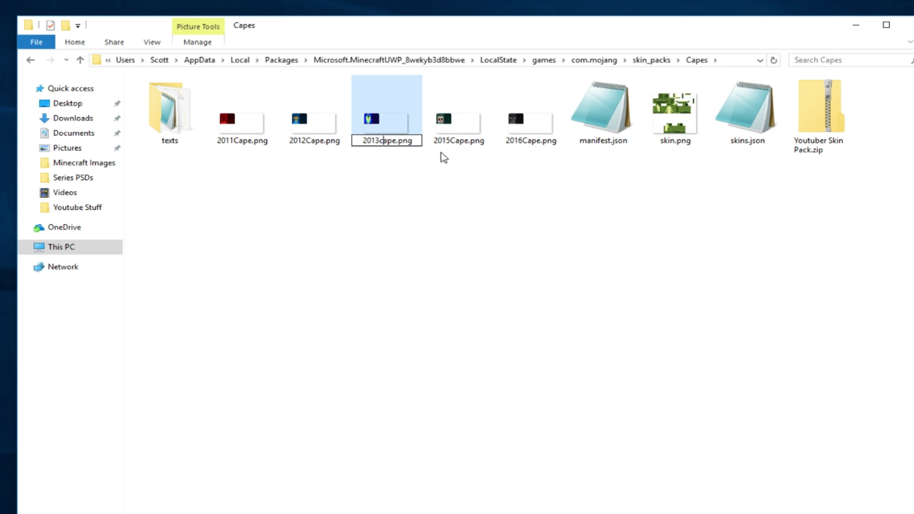
pyautogui.click(432, 177)
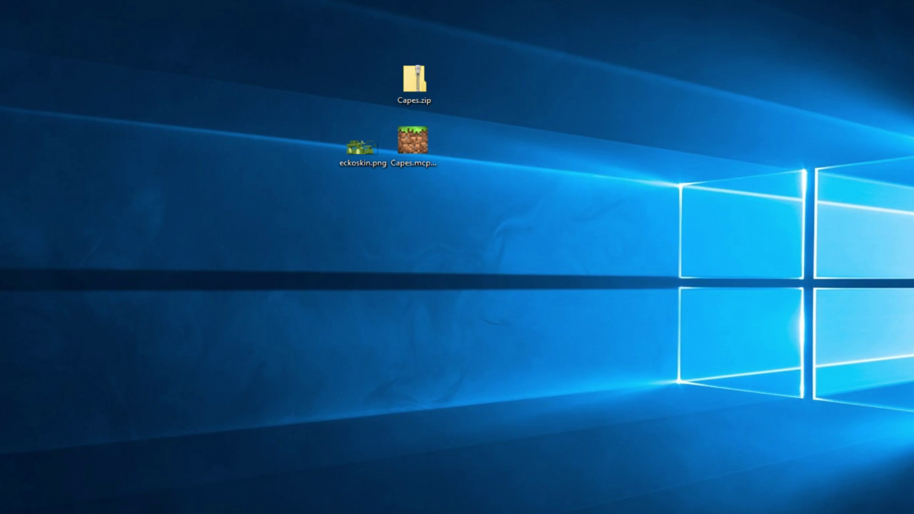
pyautogui.press('super')
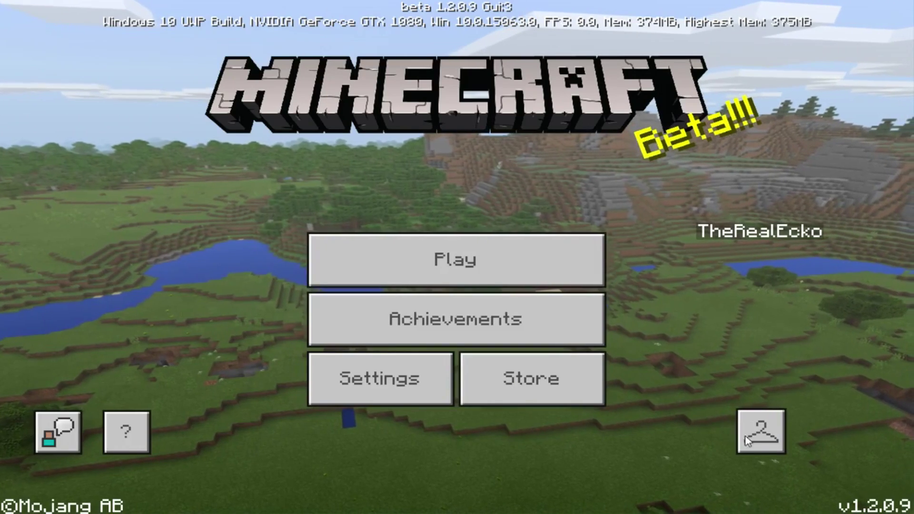
# Select and confirm the 2013Cape skin from skinpack.Capes, then load My World from the worlds list
pyautogui.click(771, 434)
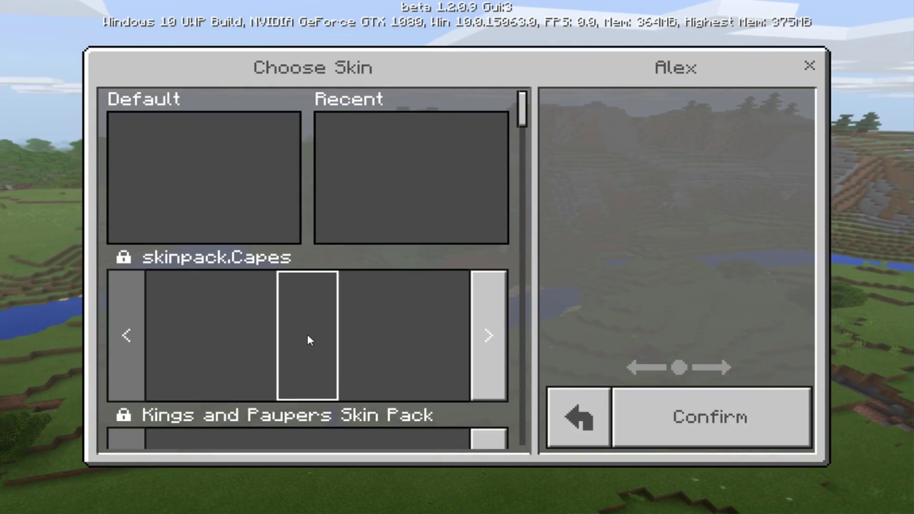
pyautogui.click(310, 340)
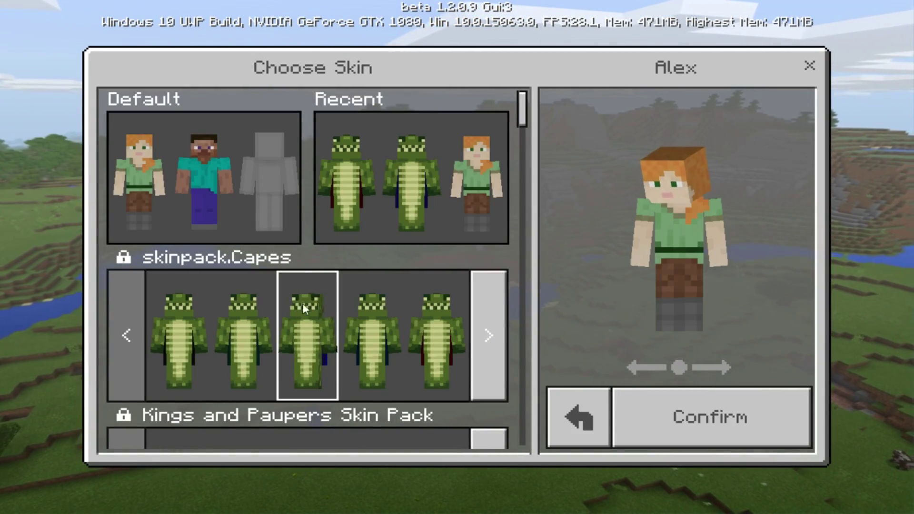
pyautogui.click(673, 420)
pyautogui.click(441, 274)
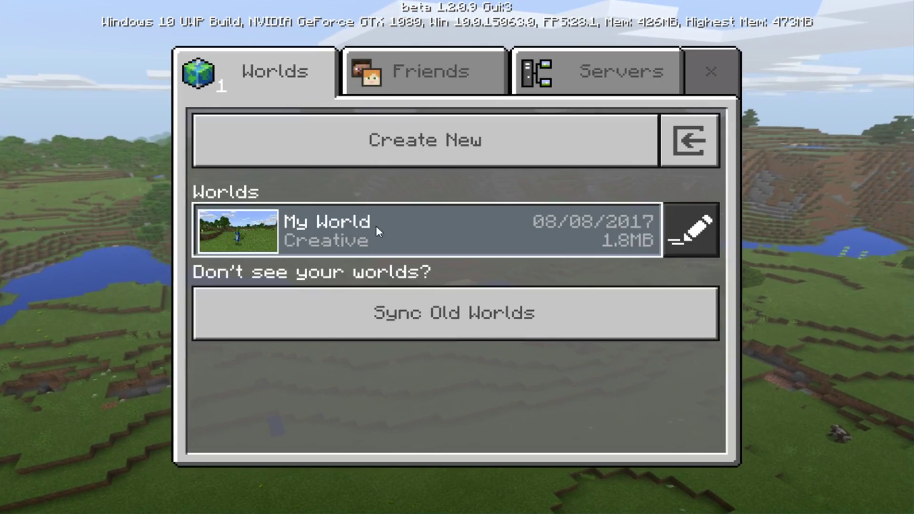
pyautogui.click(376, 227)
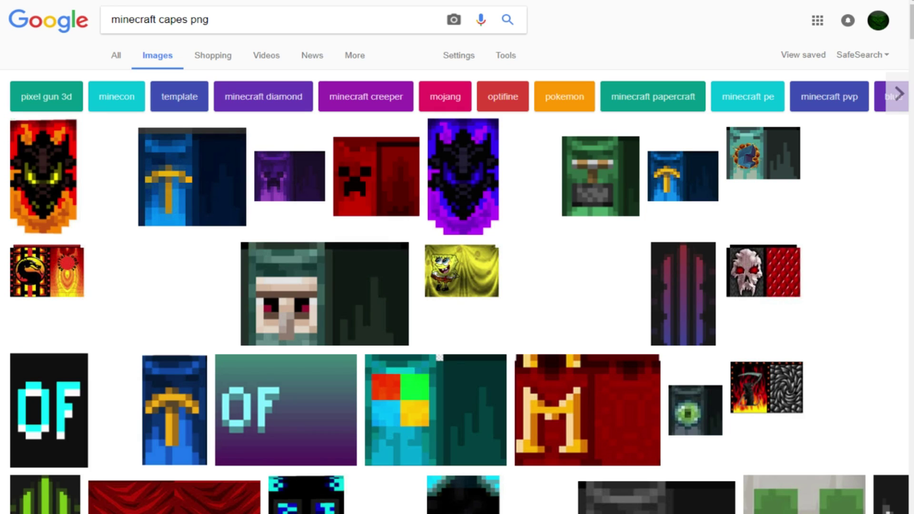
# Preview the purple Minecon creeper cape in the image results and save it as a PNG
pyautogui.moveTo(209, 19)
pyautogui.mouseDown()
pyautogui.moveTo(101, 17)
pyautogui.moveTo(206, 15)
pyautogui.mouseUp()
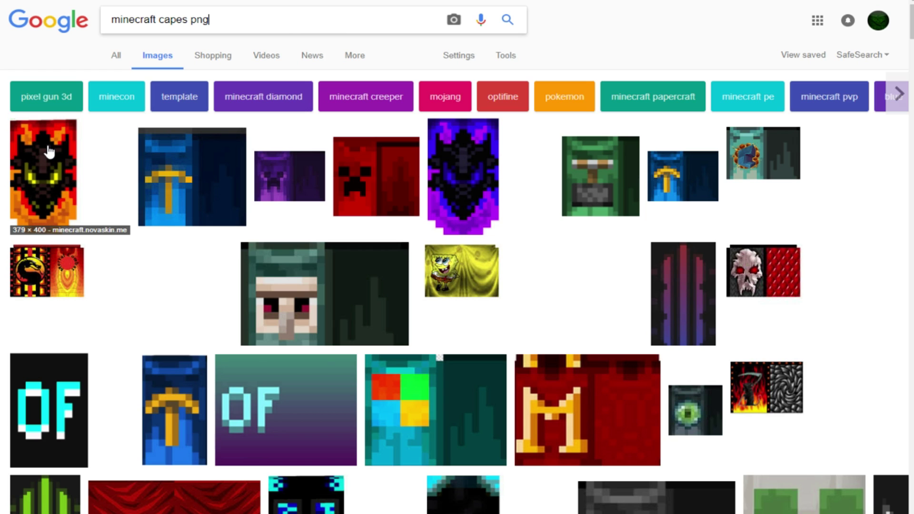
pyautogui.click(292, 179)
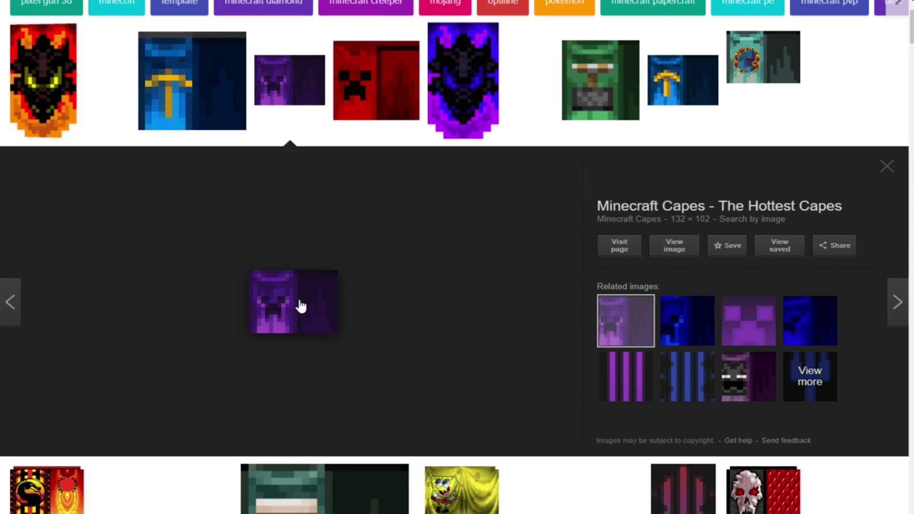
pyautogui.rightClick(273, 299)
pyautogui.click(333, 401)
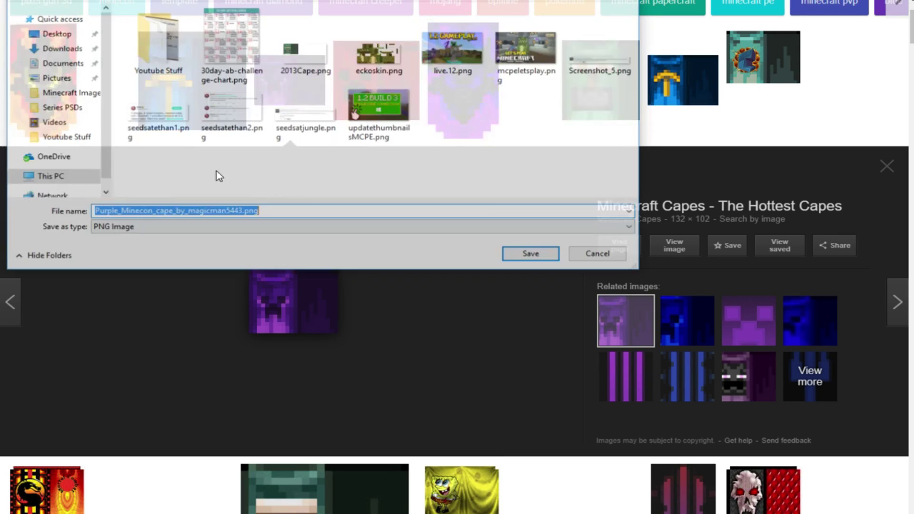
pyautogui.click(533, 255)
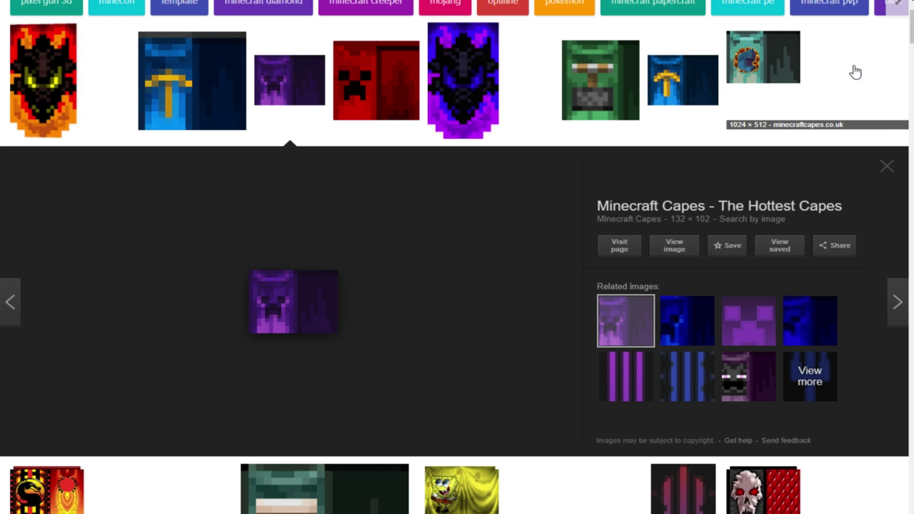
pyautogui.scroll(2, 457, 257)
# Save the Mojang logo cape image to the Desktop as cape2.png beside cape1.png
pyautogui.scroll(-7, 457, 257)
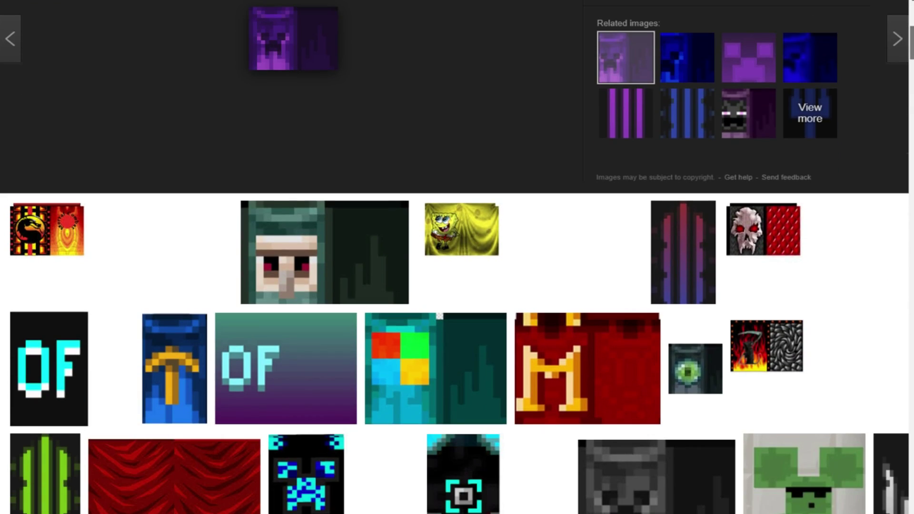
pyautogui.scroll(-7, 478, 253)
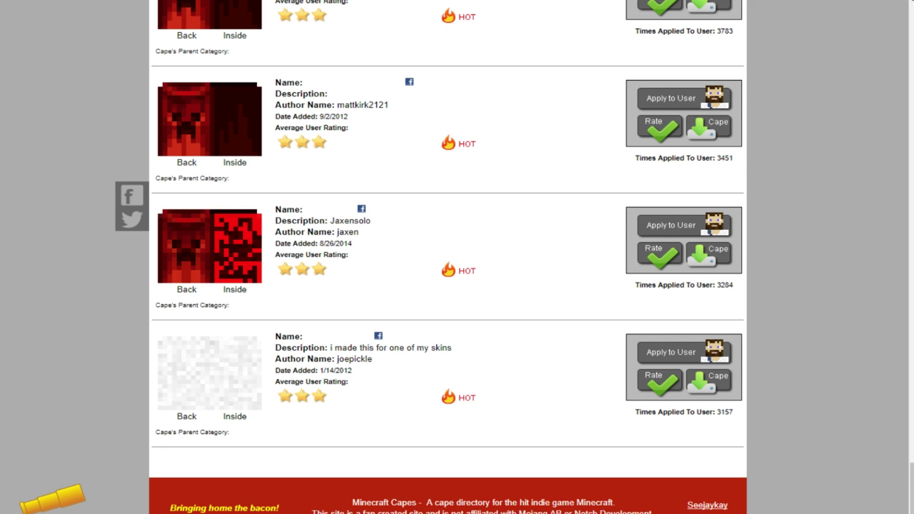
pyautogui.moveTo(911, 485); pyautogui.dragTo(894, 181)
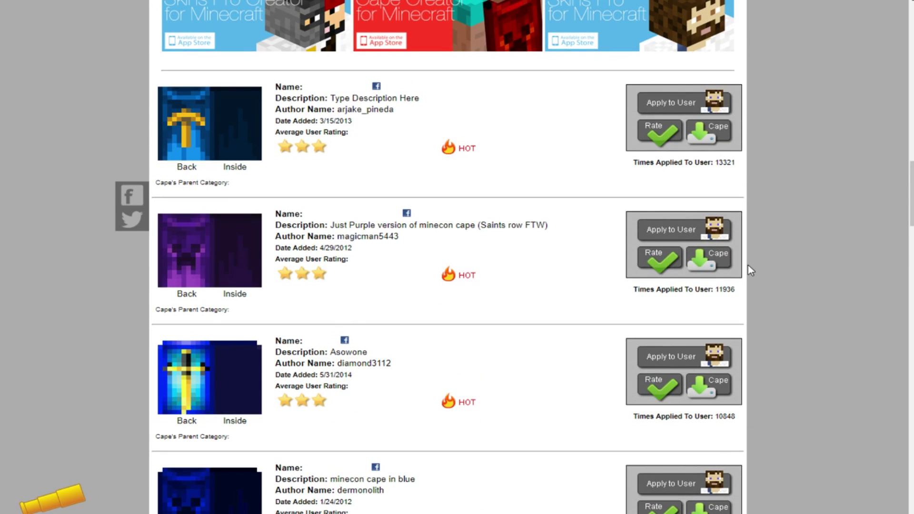
pyautogui.scroll(15, 750, 270)
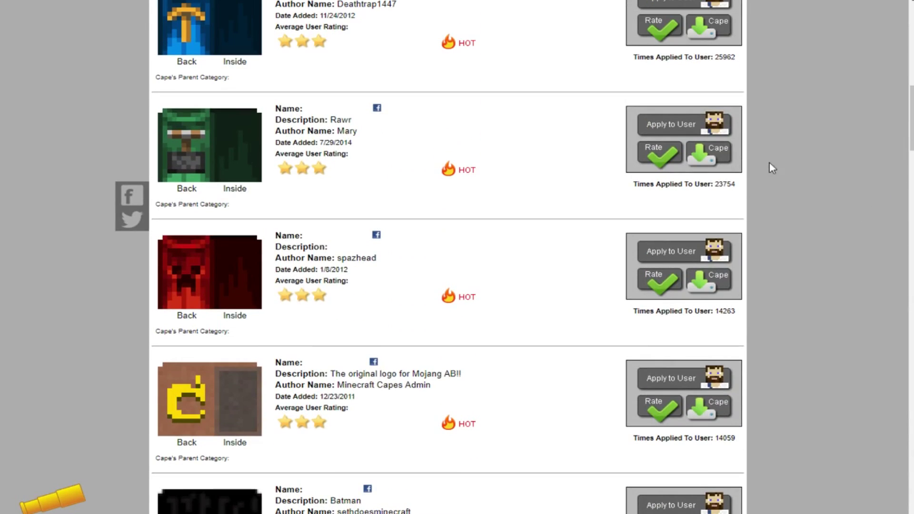
pyautogui.click(717, 408)
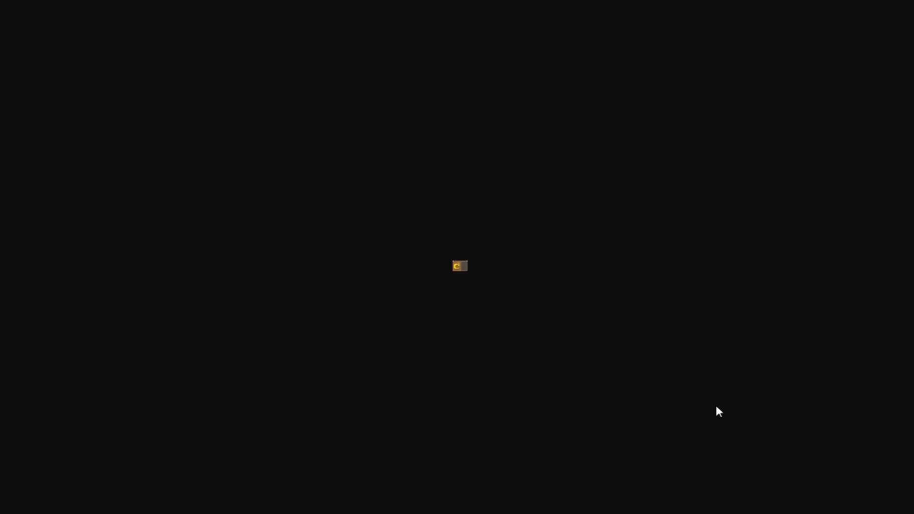
pyautogui.rightClick(464, 266)
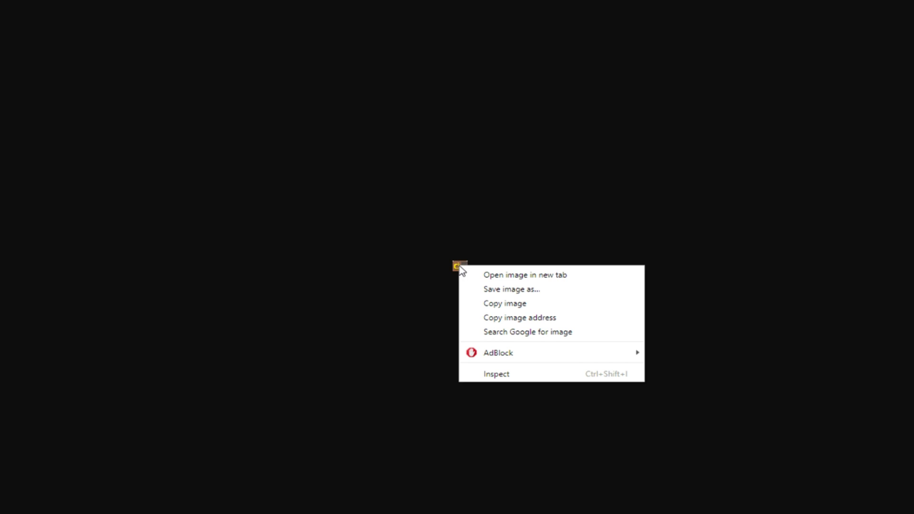
pyautogui.click(491, 288)
pyautogui.click(55, 35)
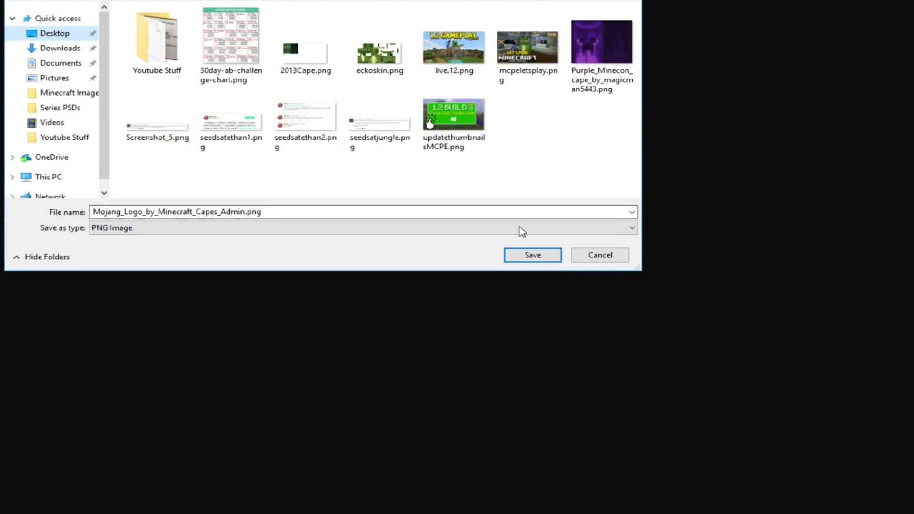
pyautogui.click(536, 255)
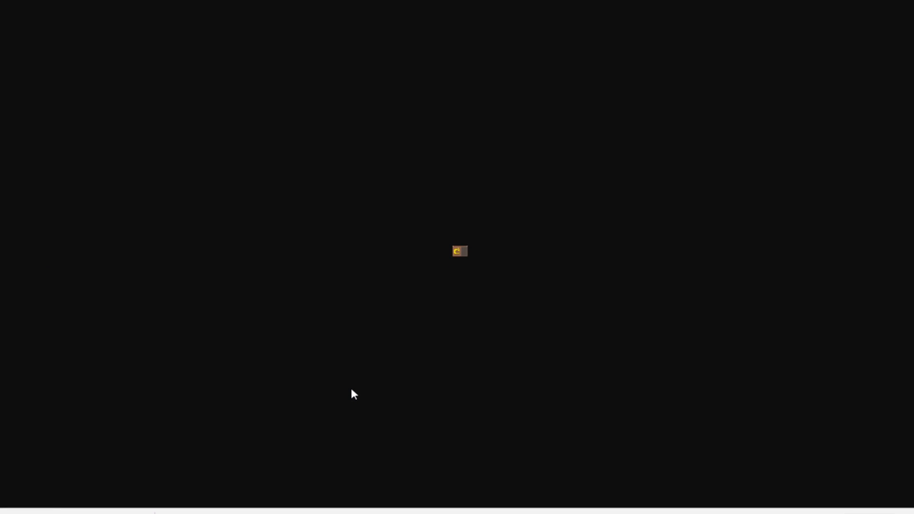
pyautogui.moveTo(266, 63); pyautogui.dragTo(350, 186)
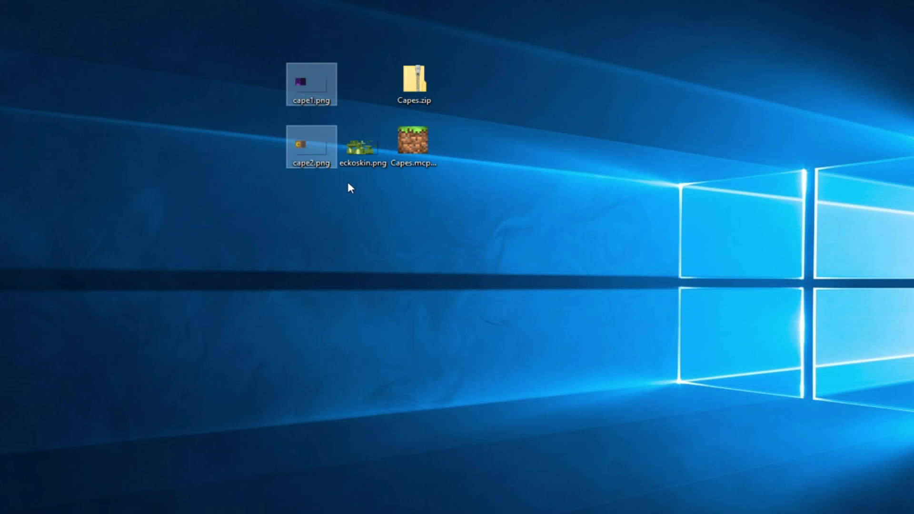
# Open skin_packs > Capes, then select cape1.png and cape2.png on the desktop
pyautogui.click(350, 186)
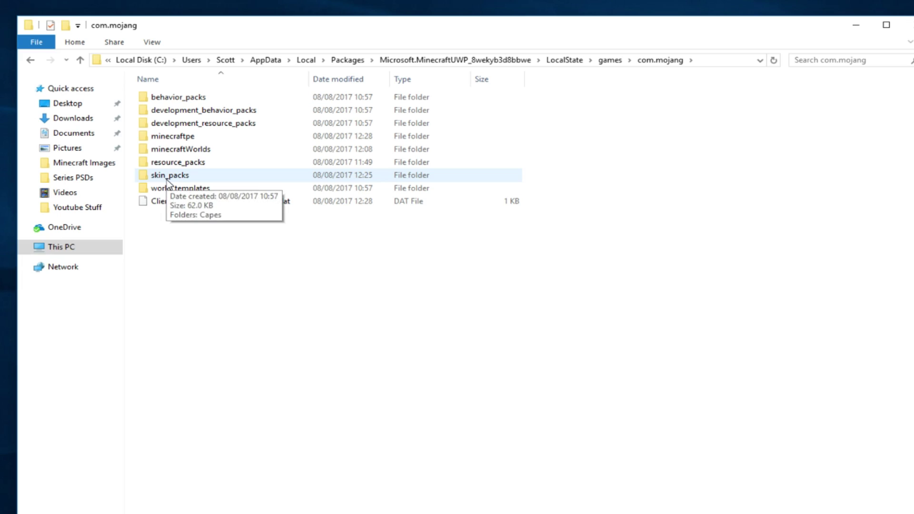
pyautogui.doubleClick(167, 180)
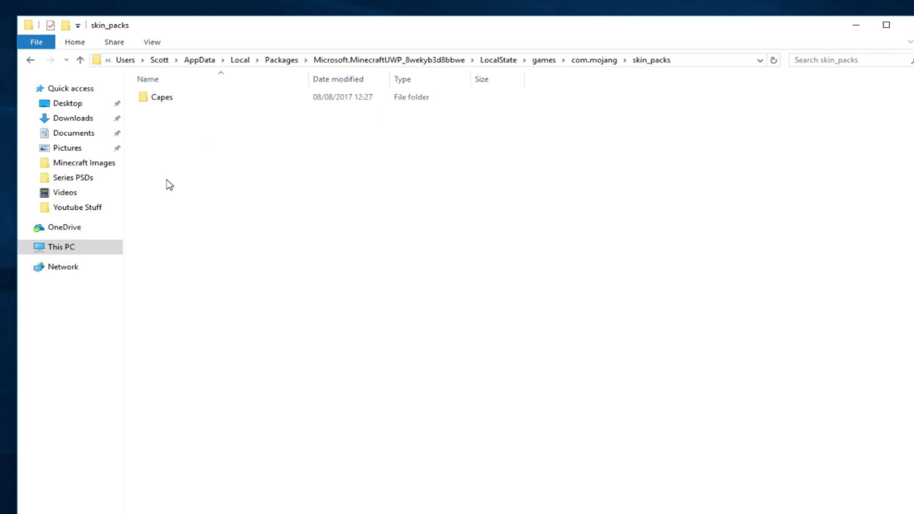
pyautogui.doubleClick(159, 96)
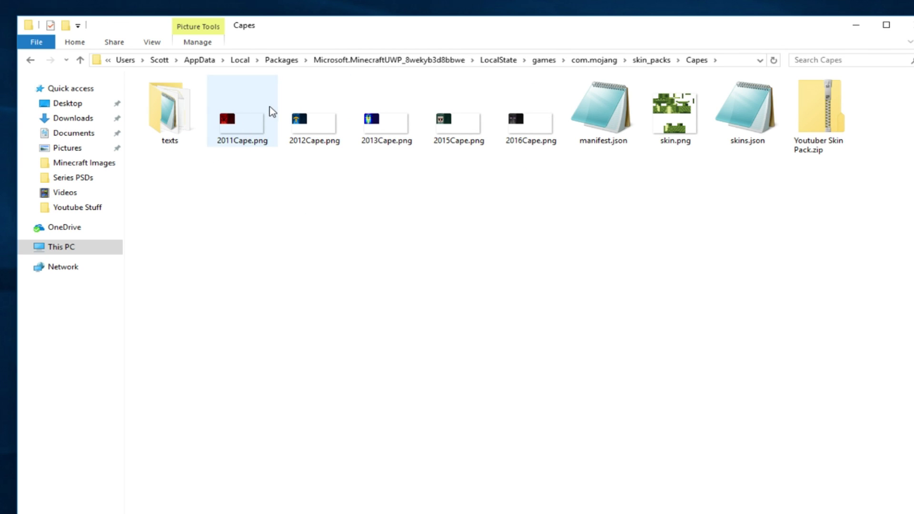
pyautogui.click(855, 28)
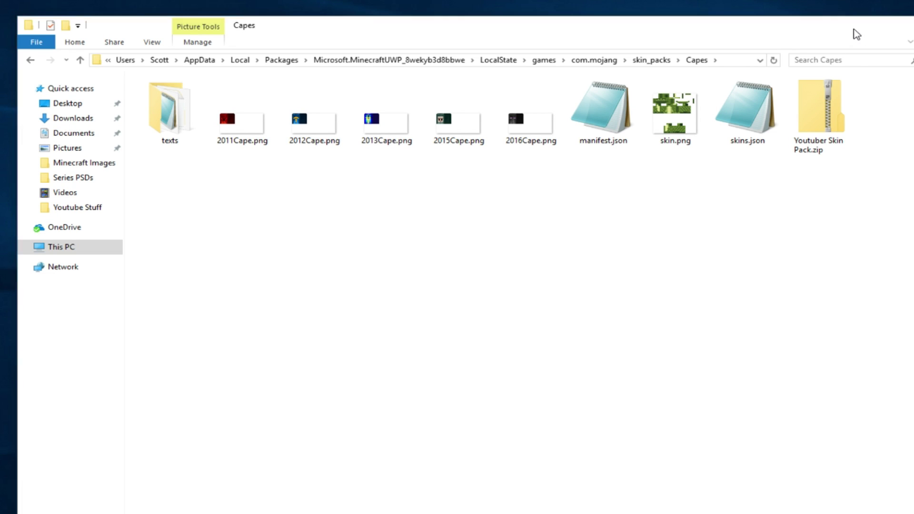
pyautogui.moveTo(252, 68); pyautogui.dragTo(318, 192)
# Move cape1.png and cape2.png into Capes and delete the old 2011Cape.png and 2012Cape.png
pyautogui.moveTo(296, 84); pyautogui.dragTo(240, 296)
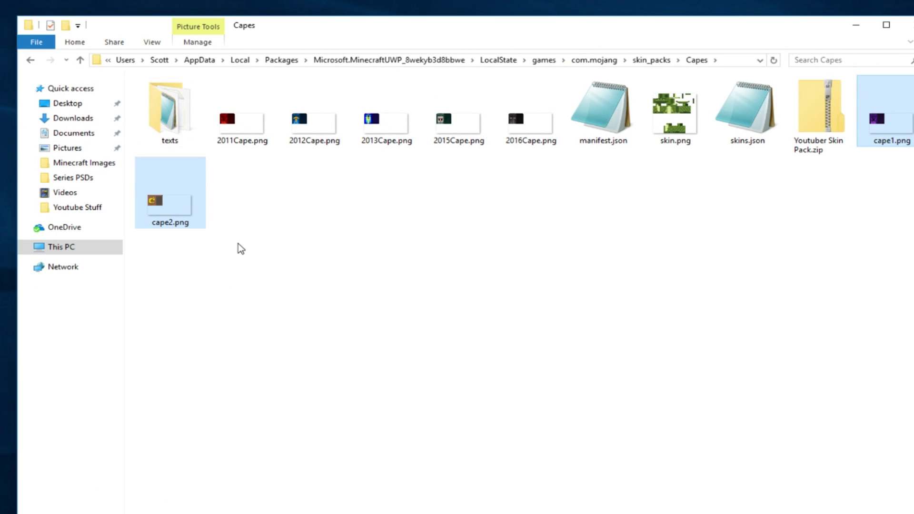
pyautogui.click(225, 118)
pyautogui.press('Delete')
pyautogui.click(258, 121)
pyautogui.press('Delete')
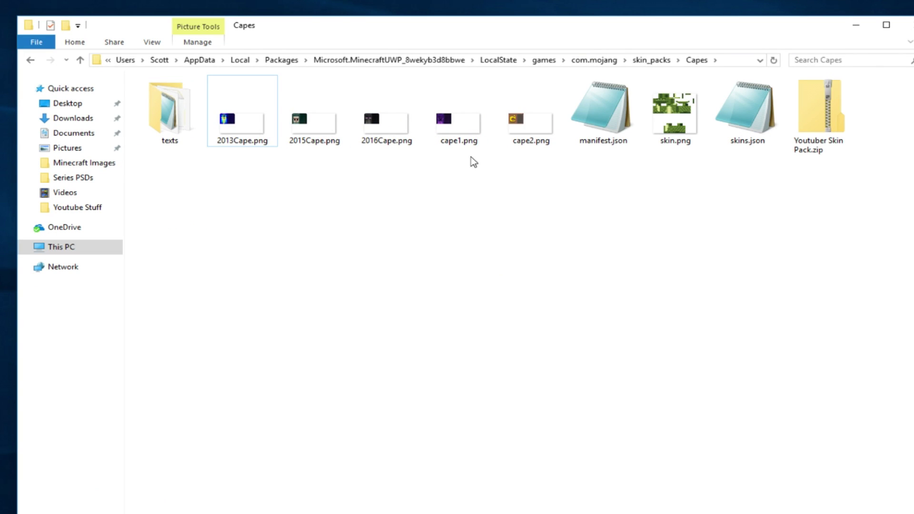
# Rename cape1.png to 2011Cape and cape2.png to 2012Cape
pyautogui.rightClick(461, 124)
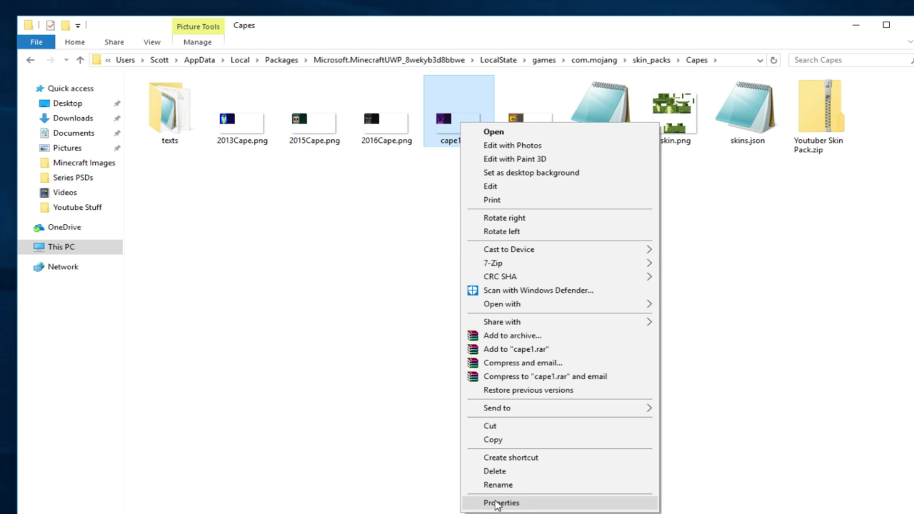
pyautogui.click(504, 484)
pyautogui.write('2011Cape')
pyautogui.press('Return')
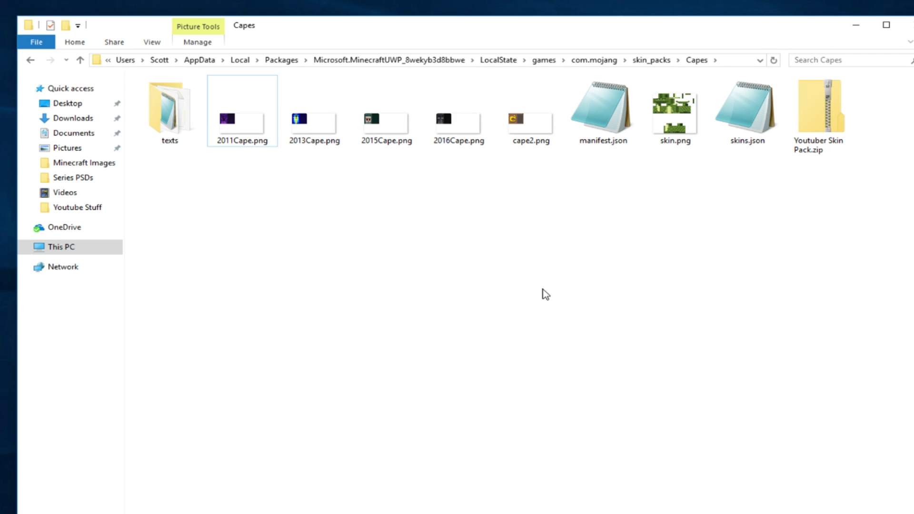
pyautogui.rightClick(513, 123)
pyautogui.click(557, 489)
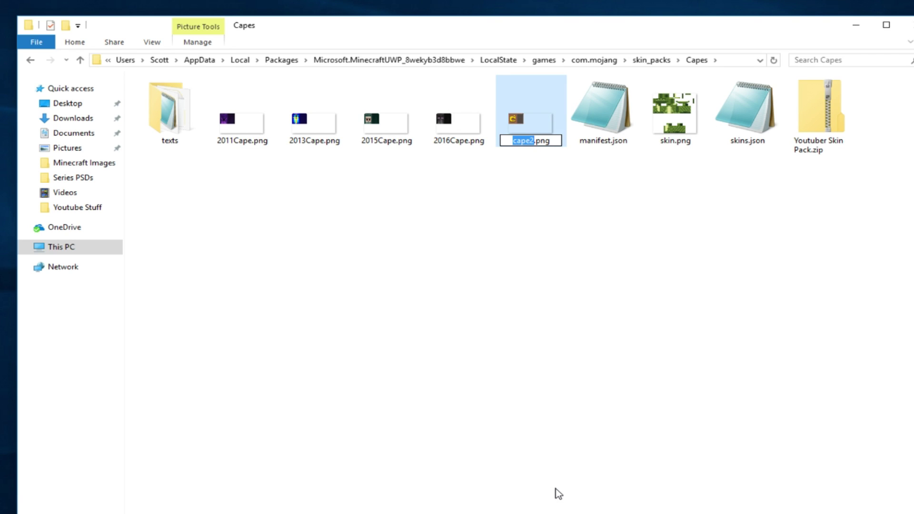
pyautogui.write('2012Cape')
pyautogui.press('Return')
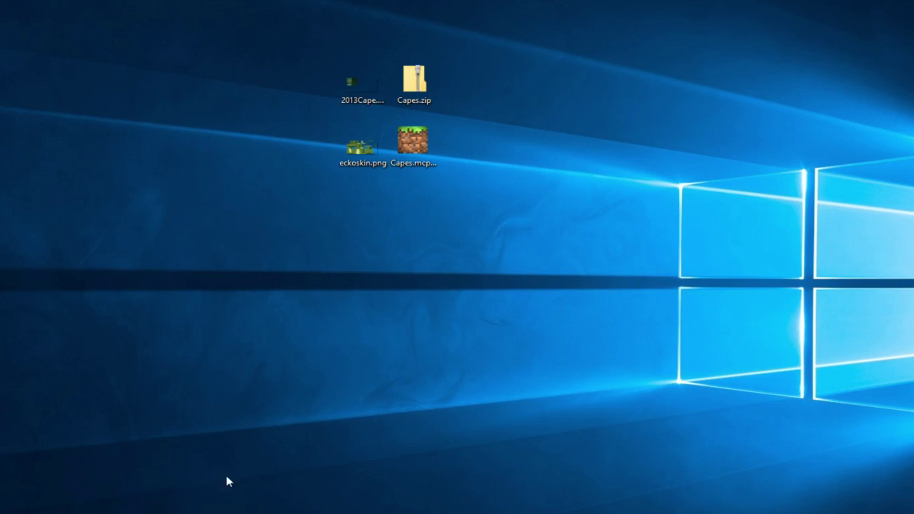
# Launch Minecraft, confirm a skin from the Capes pack, and load My World
pyautogui.press('super')
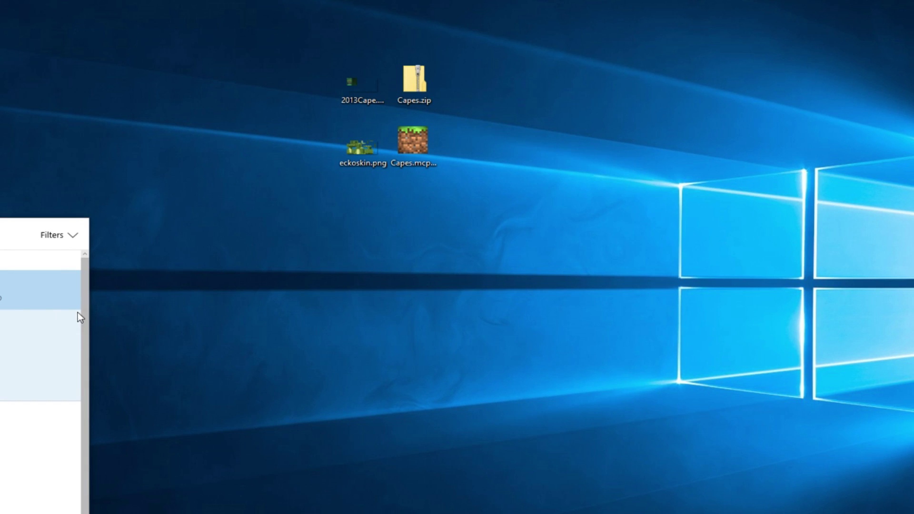
pyautogui.click(34, 292)
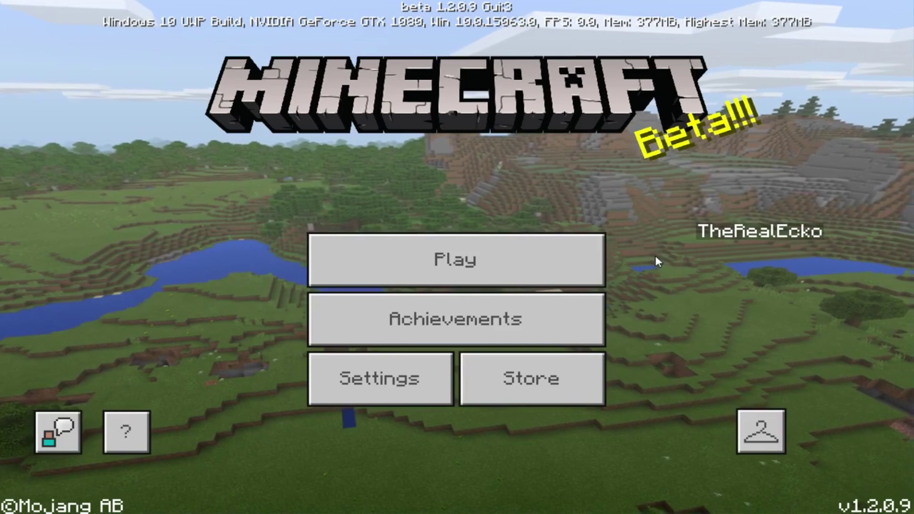
pyautogui.click(763, 431)
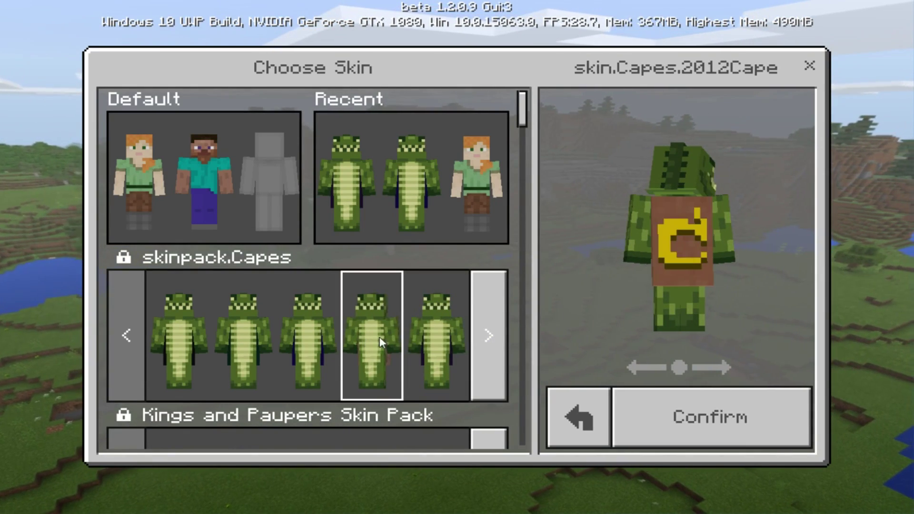
pyautogui.click(711, 417)
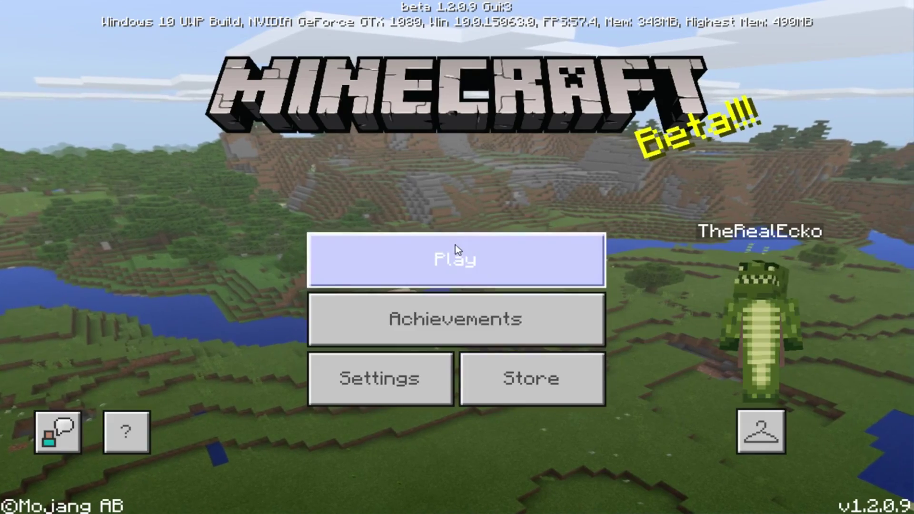
pyautogui.click(454, 244)
pyautogui.click(439, 240)
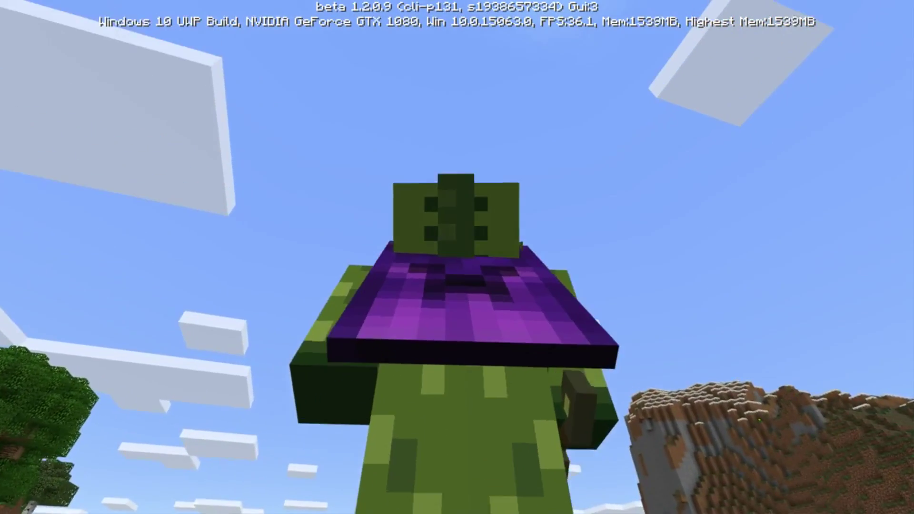
# Walk the crocodile-skinned player across the grass, switching to front view to show the purple cape
pyautogui.press('w')
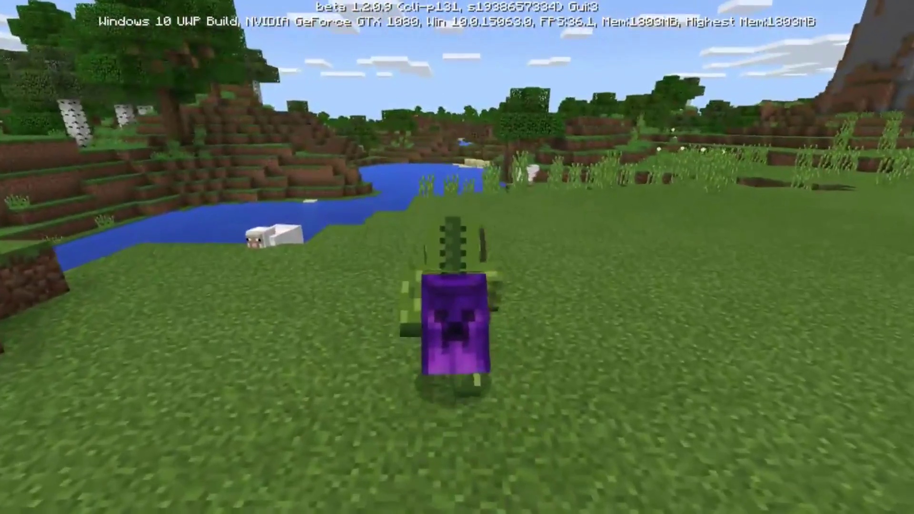
pyautogui.press('F5')
pyautogui.press('w')
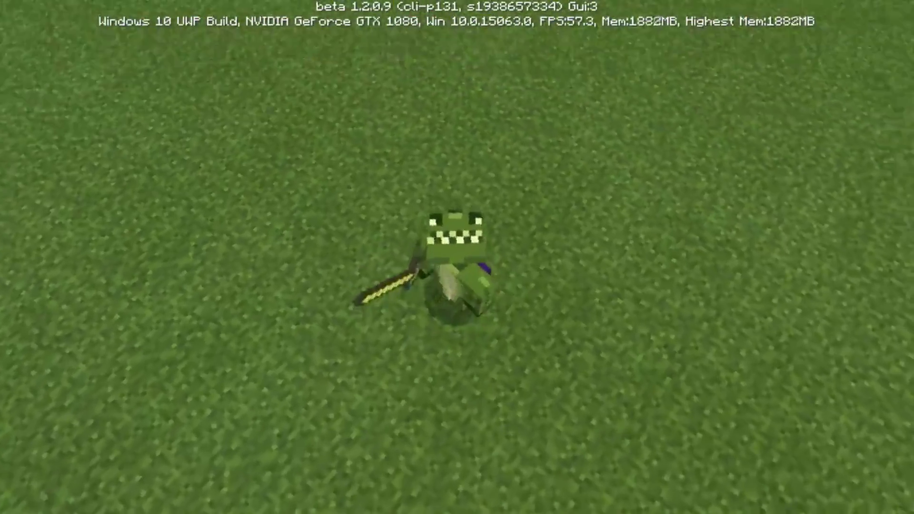
pyautogui.press('w')
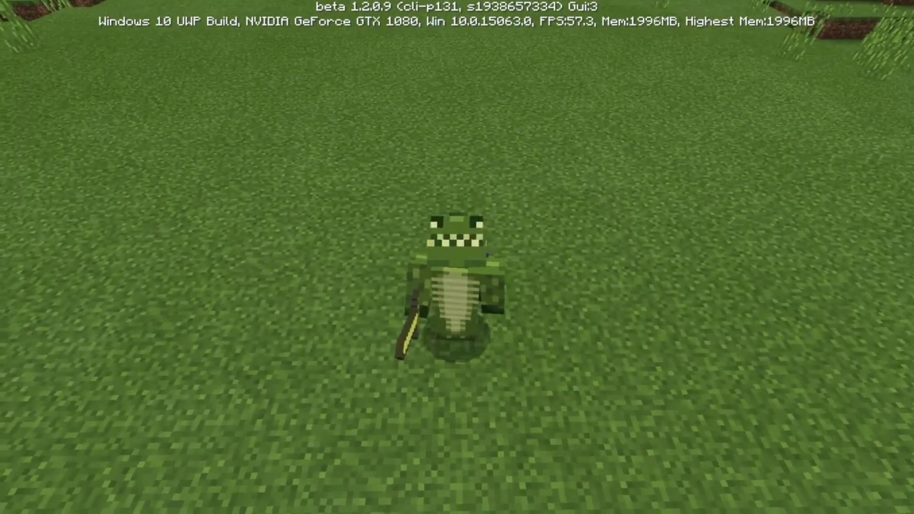